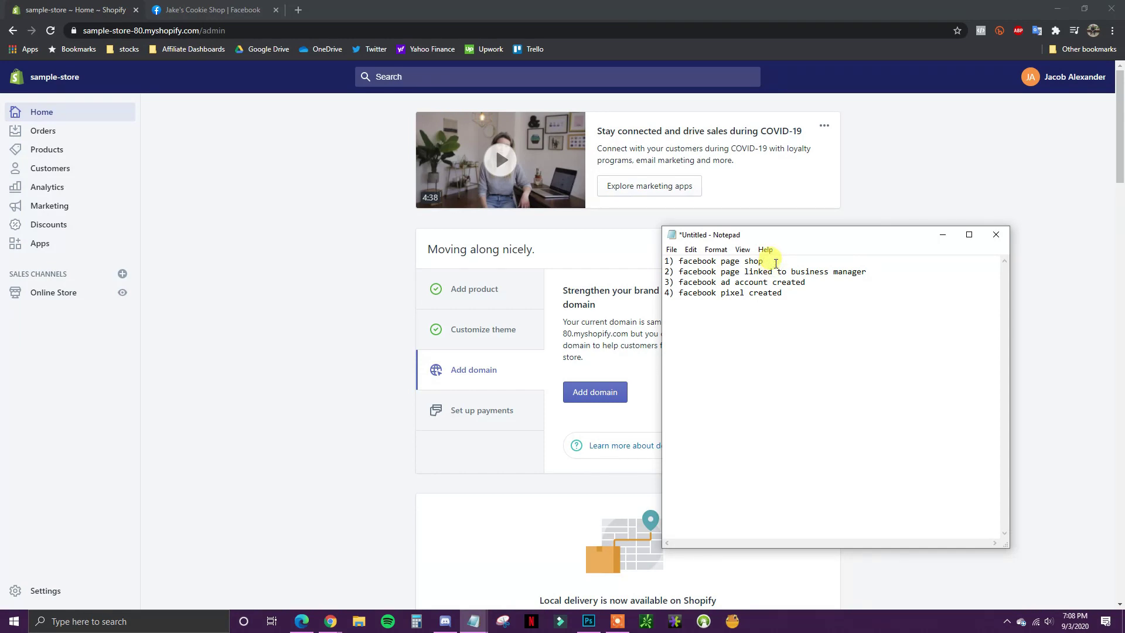
- Change the first line of the Notepad checklist to read "facebook page created"
{"action": "type", "text": "created"}
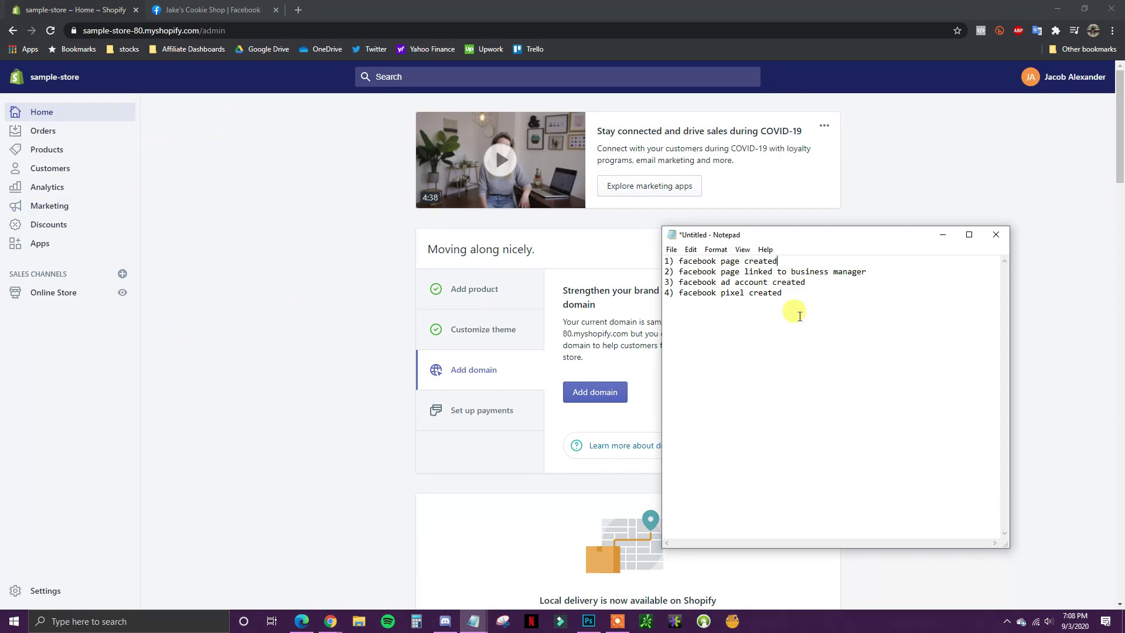
{"action": "left_click", "coordinate": [837, 244]}
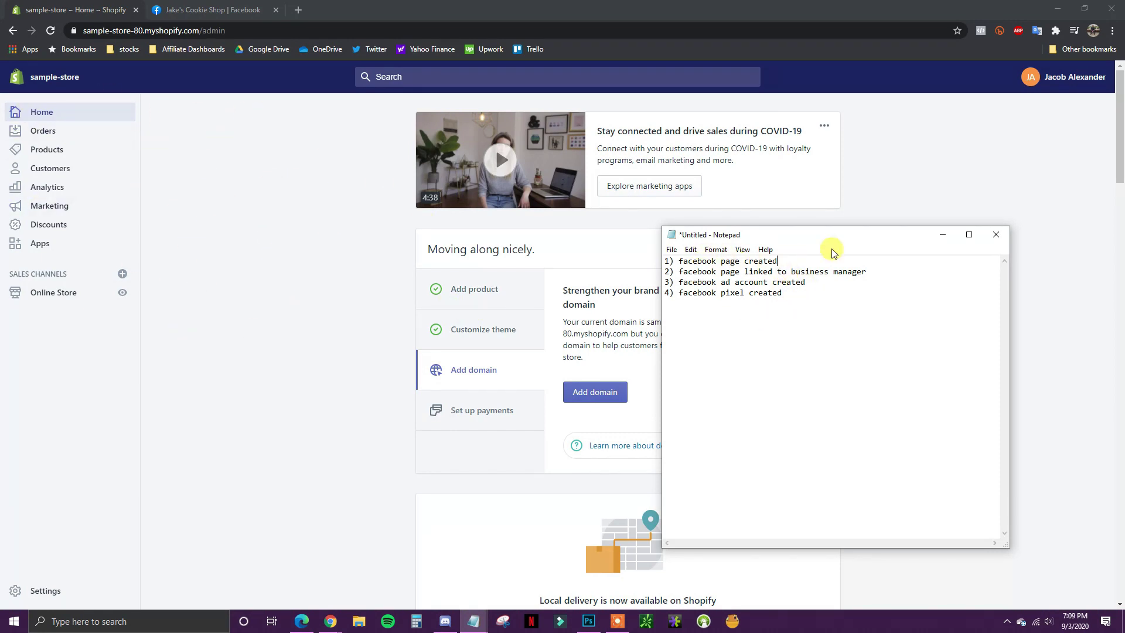
{"action": "left_click", "coordinate": [817, 168]}
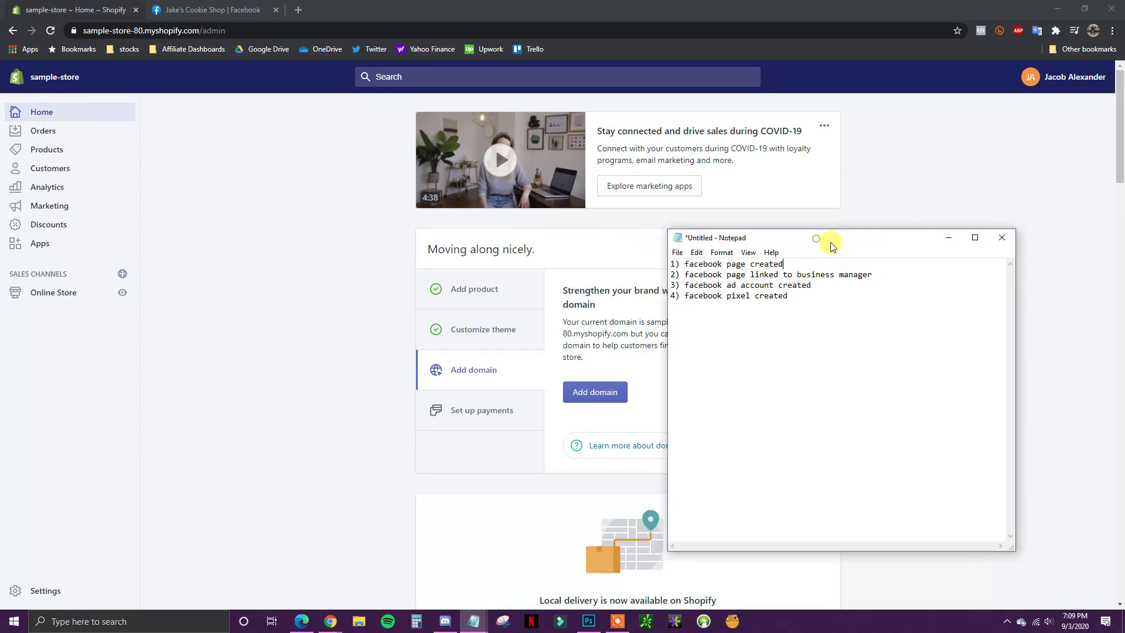
- Look over the Jake's Cookie Shop Facebook page and return to the store admin
{"action": "left_click", "coordinate": [212, 10]}
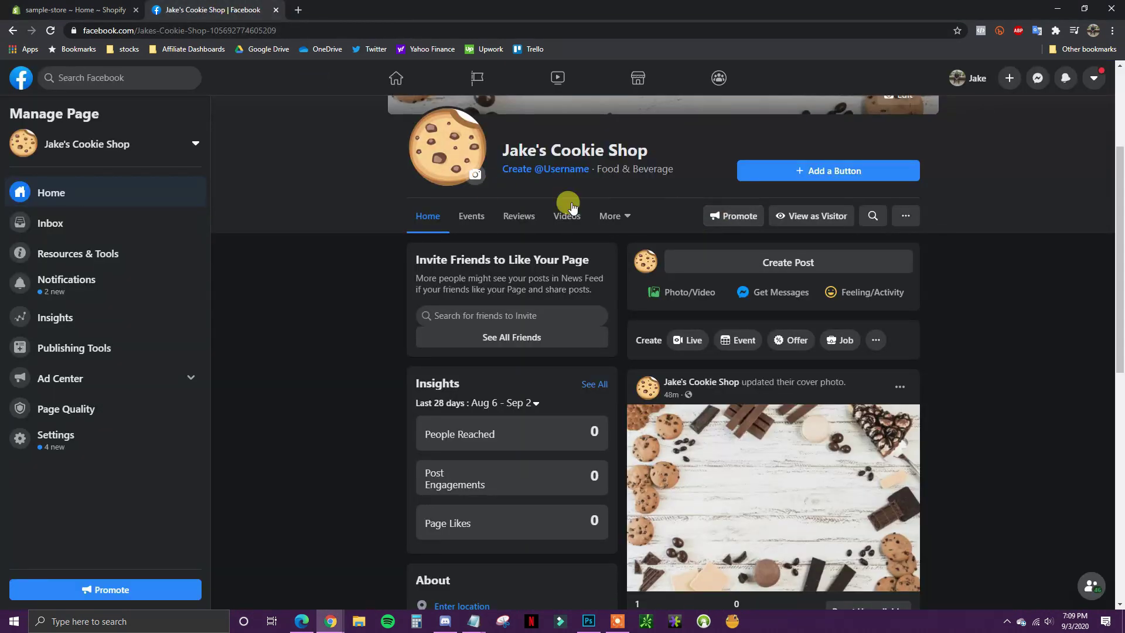
{"action": "scroll", "coordinate": [615, 264], "scroll_direction": "up", "scroll_amount": 3}
{"action": "left_click", "coordinate": [58, 6]}
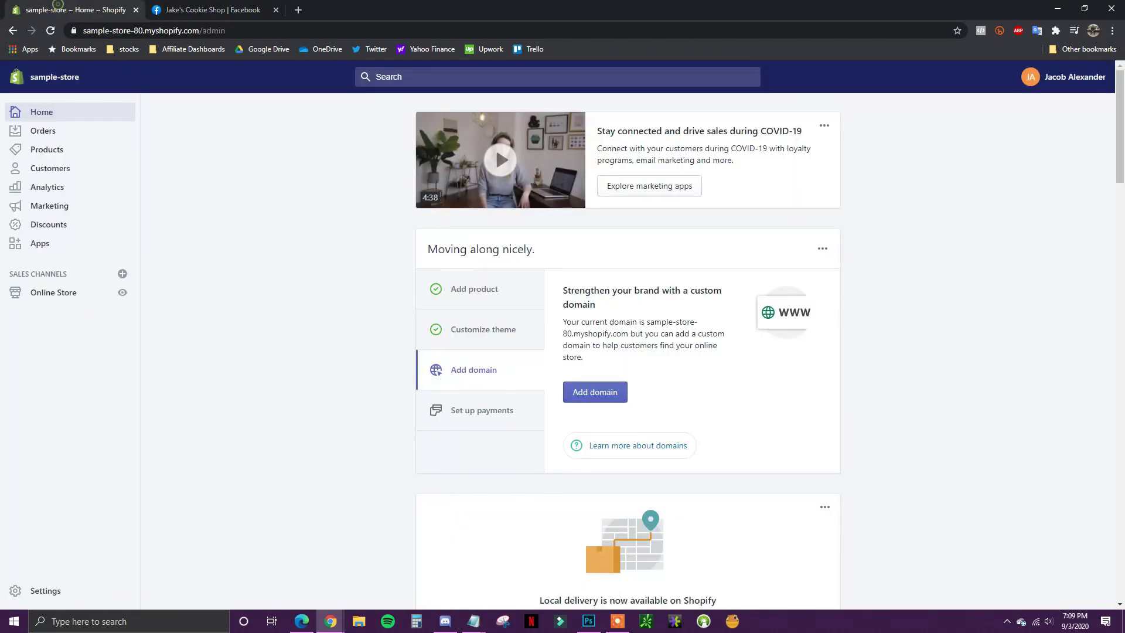
- Review the four Facebook prerequisites in the Notepad checklist, from page to pixel, and put the note away
{"action": "key", "text": "alt+Tab"}
{"action": "left_click_drag", "start_coordinate": [814, 218], "coordinate": [721, 232]}
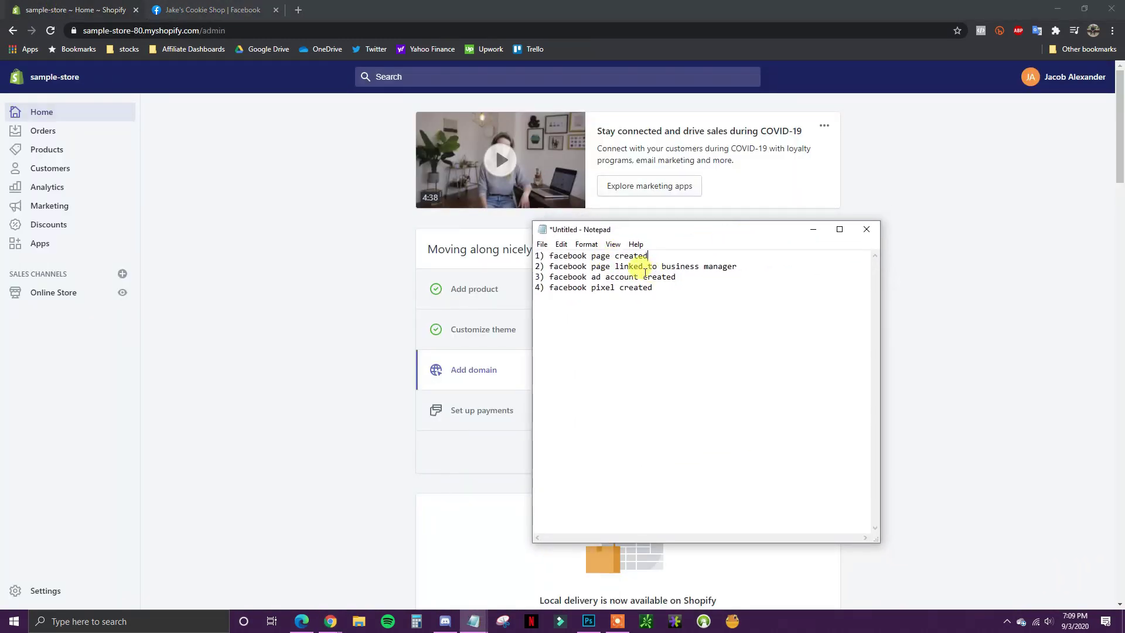
{"action": "left_click_drag", "start_coordinate": [551, 271], "coordinate": [733, 270]}
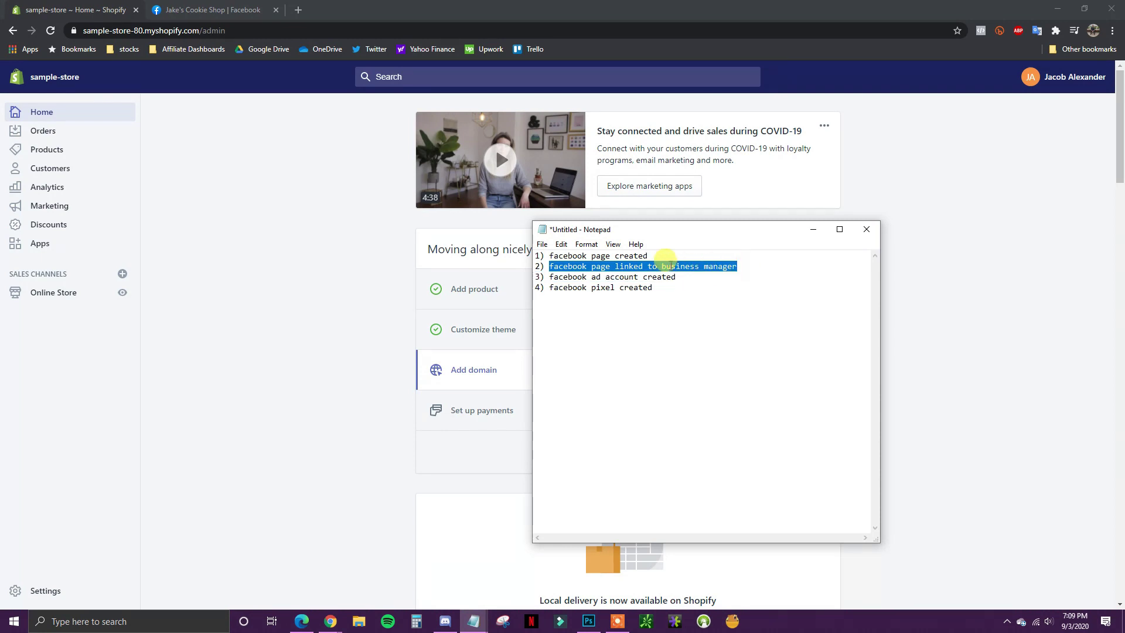
{"action": "left_click", "coordinate": [740, 269]}
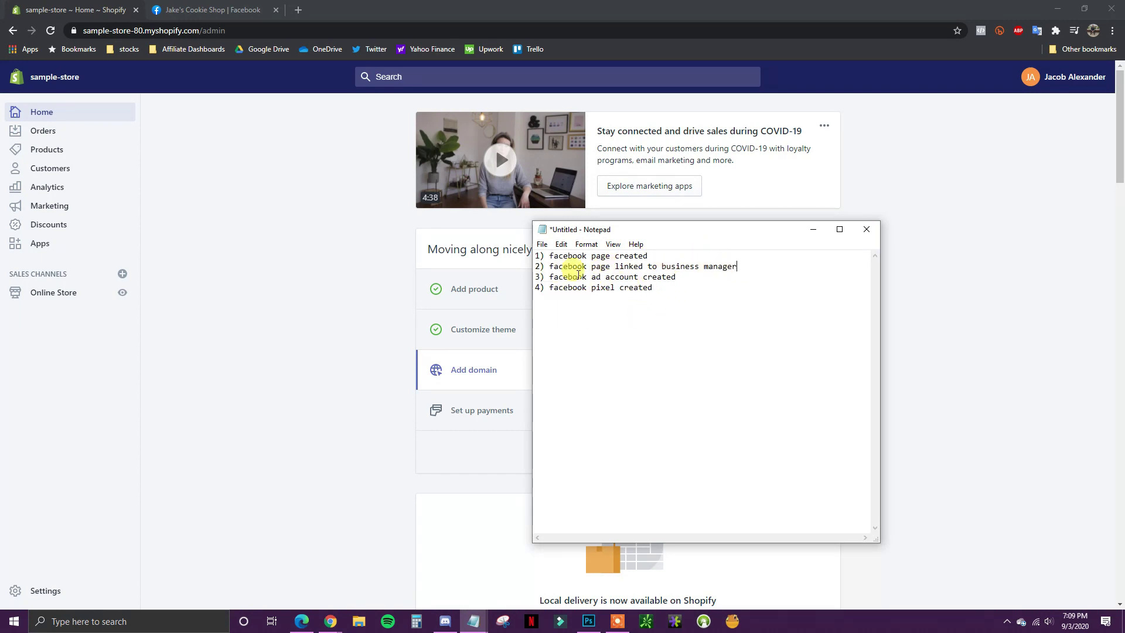
{"action": "left_click_drag", "start_coordinate": [555, 278], "coordinate": [674, 281]}
{"action": "left_click", "coordinate": [684, 279]}
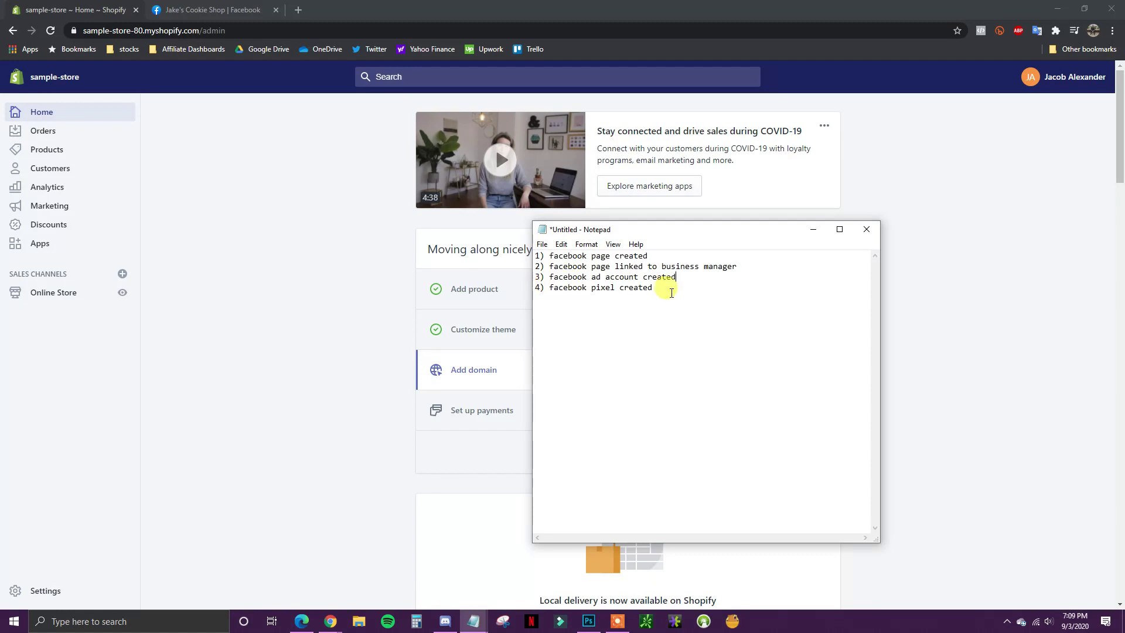
{"action": "left_click_drag", "start_coordinate": [547, 253], "coordinate": [665, 289]}
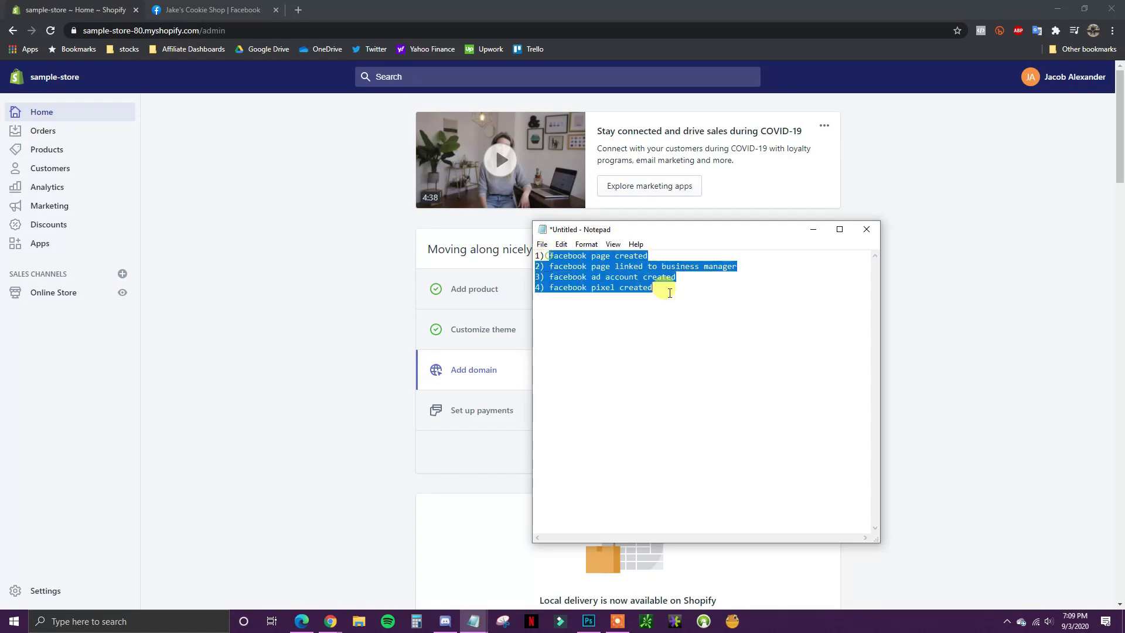
{"action": "left_click", "coordinate": [678, 296]}
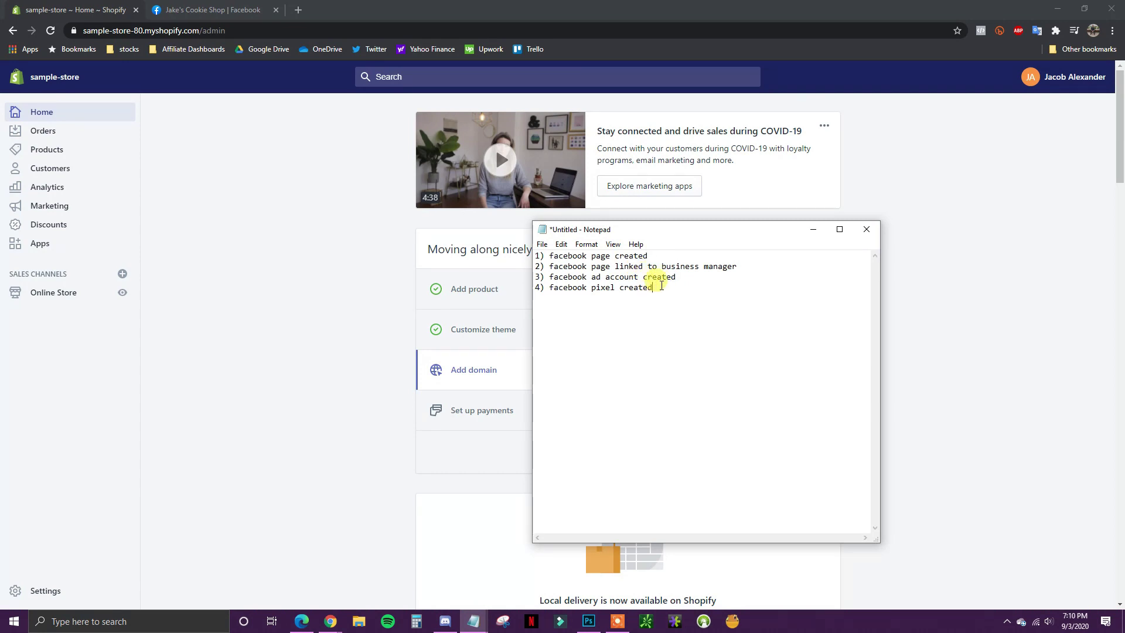
{"action": "left_click_drag", "start_coordinate": [709, 230], "coordinate": [606, 221]}
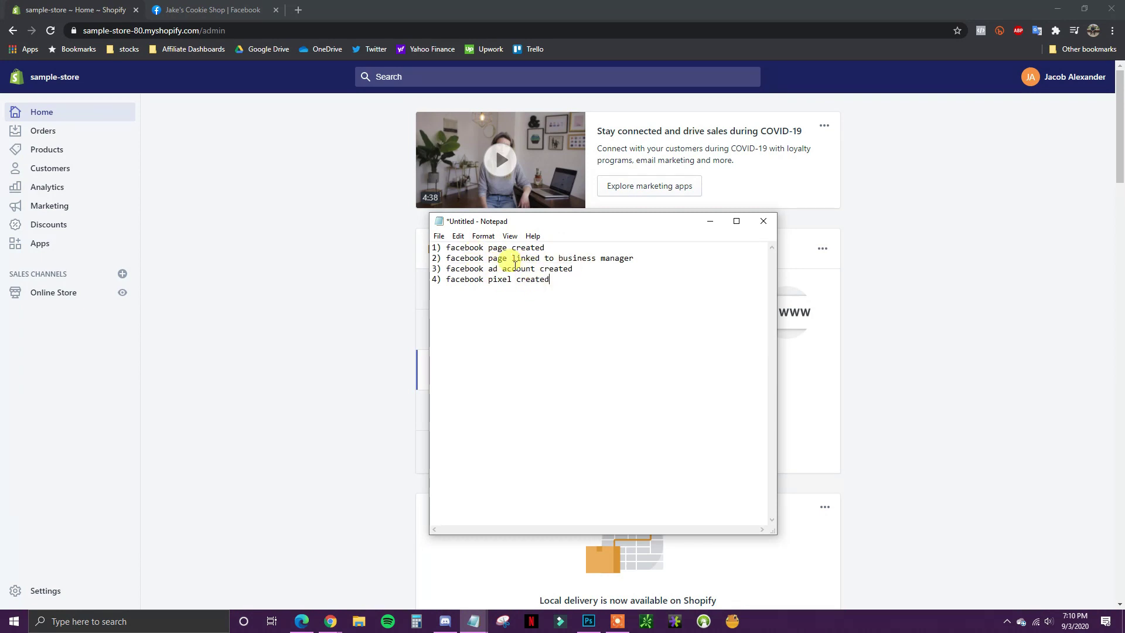
{"action": "left_click", "coordinate": [709, 222]}
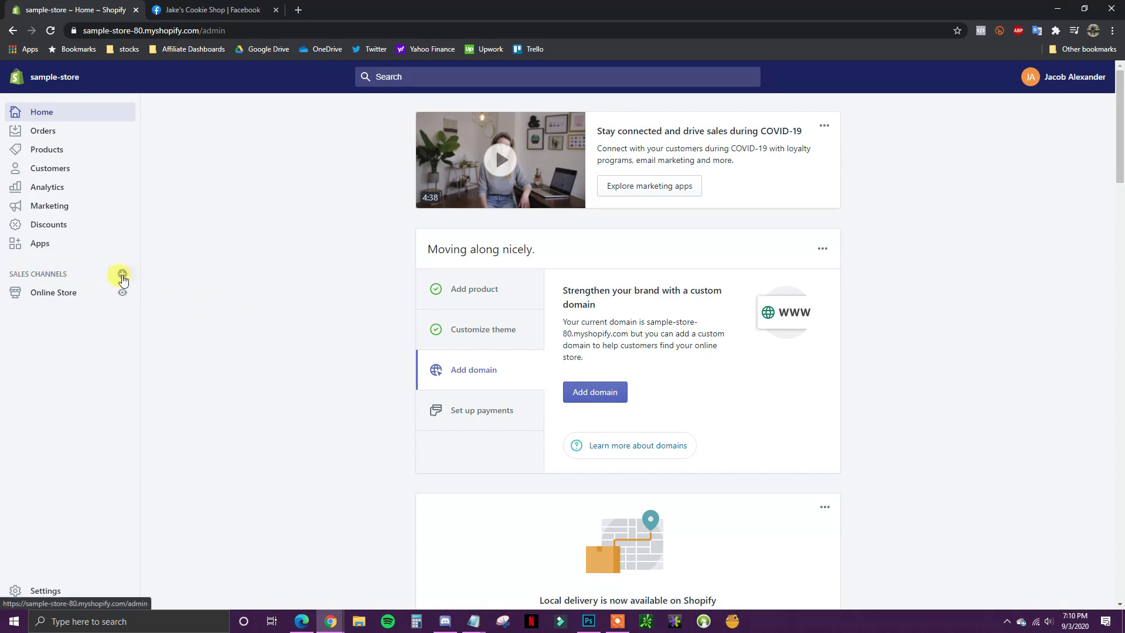
- Add Facebook as a new sales channel for the store
{"action": "left_click", "coordinate": [123, 274]}
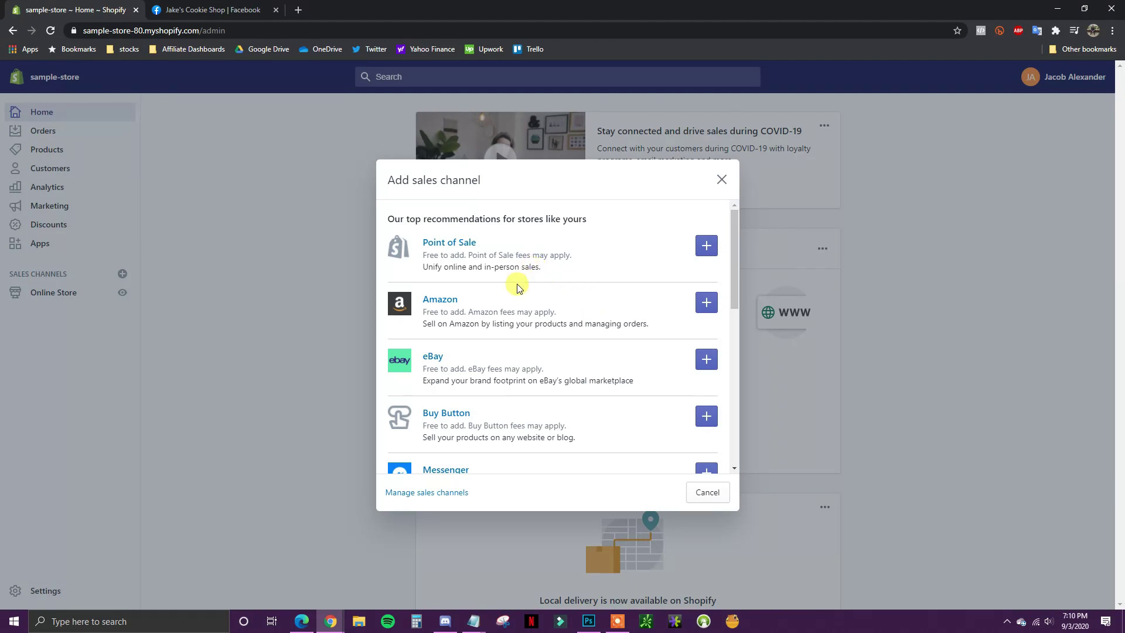
{"action": "scroll", "coordinate": [511, 310], "scroll_direction": "down", "scroll_amount": 4}
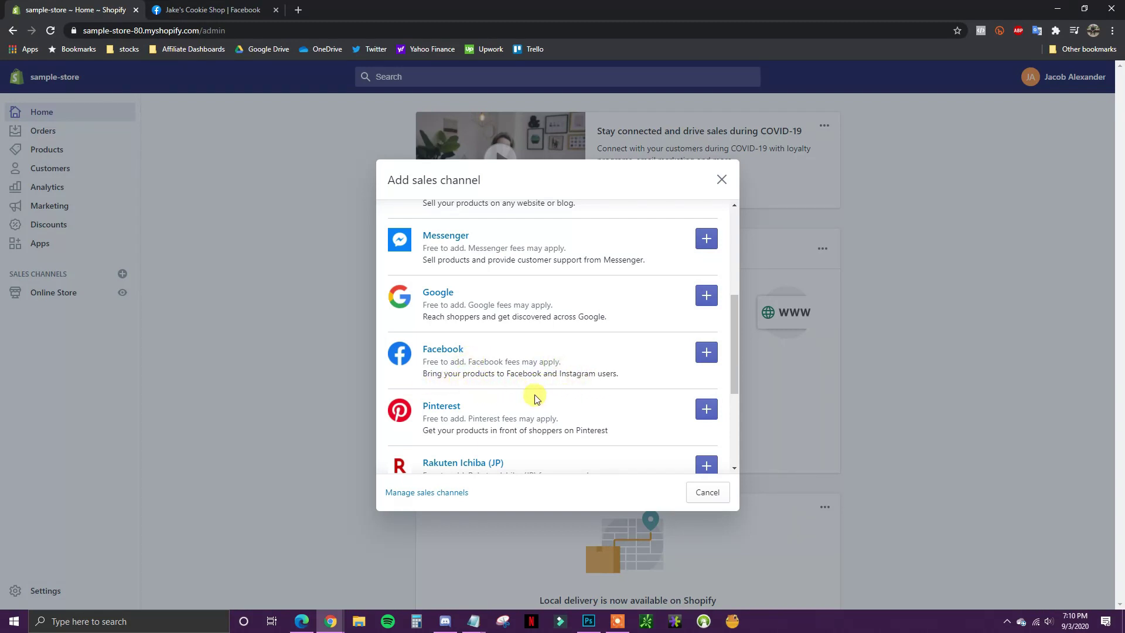
{"action": "left_click", "coordinate": [705, 355]}
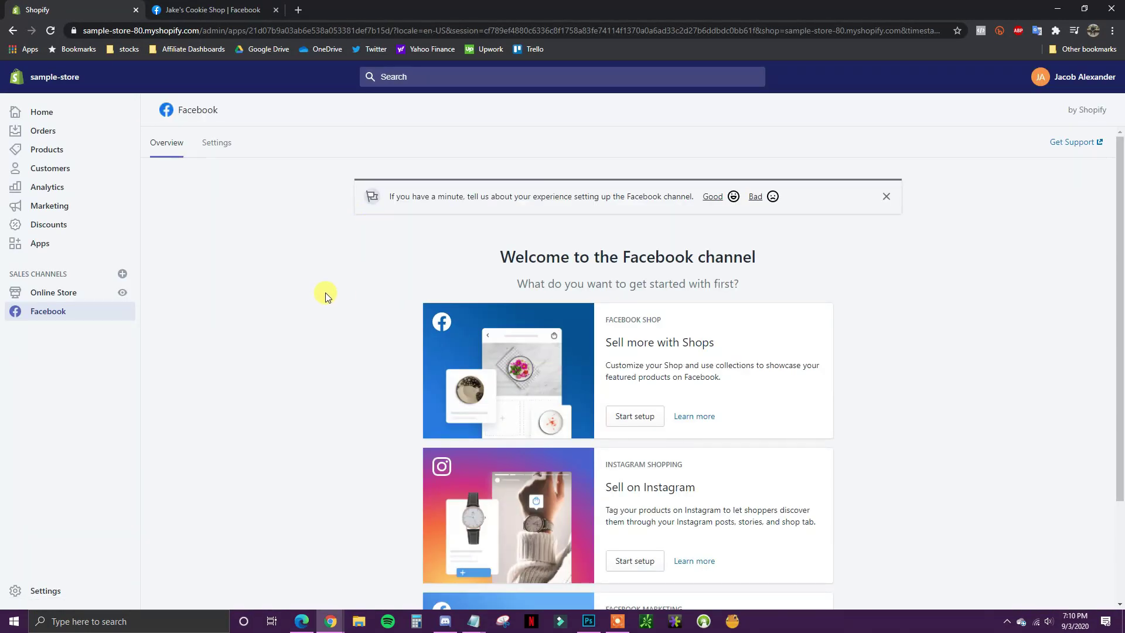
- Review the Facebook channel's setup options and start the Facebook Shop setup under "Sell more with Shops"
{"action": "scroll", "coordinate": [326, 295], "scroll_direction": "down", "scroll_amount": 1}
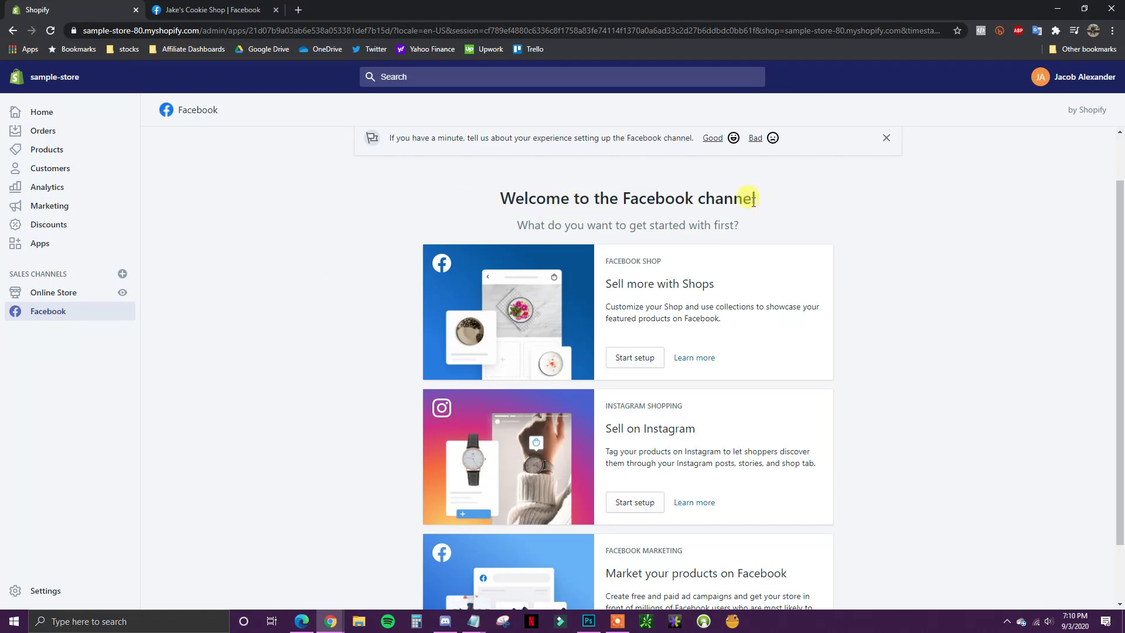
{"action": "scroll", "coordinate": [638, 219], "scroll_direction": "down", "scroll_amount": 1}
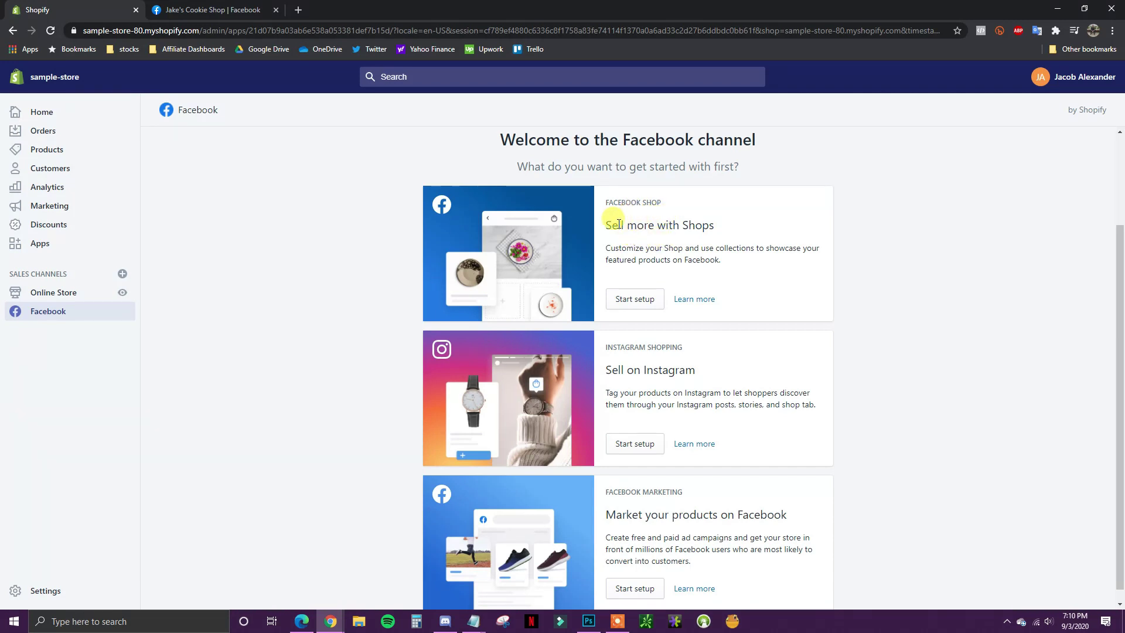
{"action": "scroll", "coordinate": [711, 287], "scroll_direction": "down", "scroll_amount": 1}
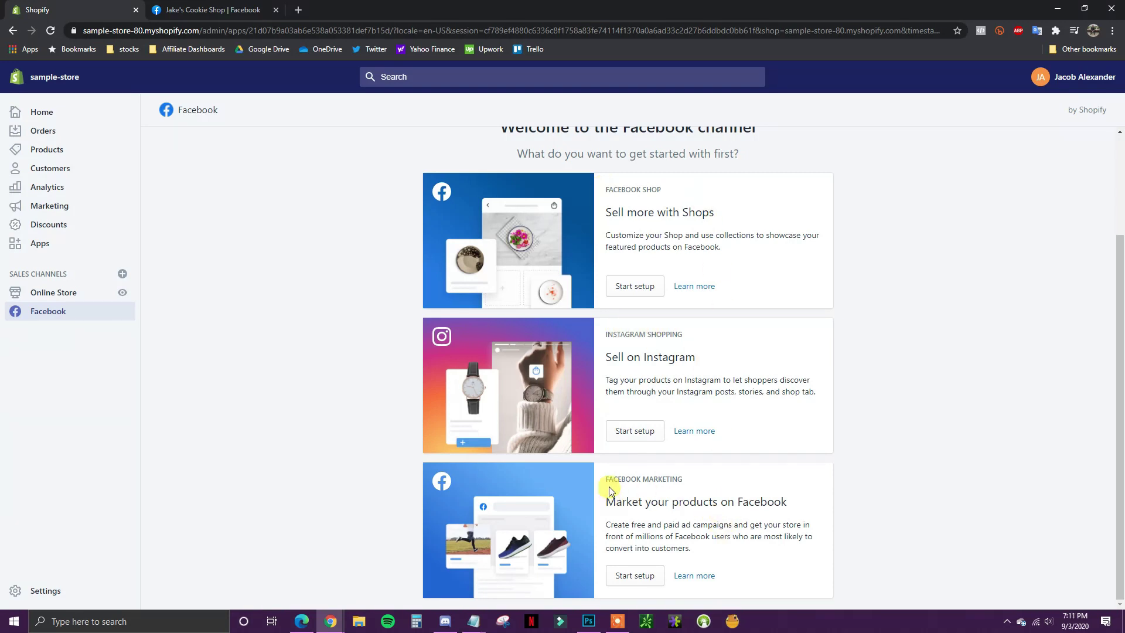
{"action": "scroll", "coordinate": [750, 498], "scroll_direction": "up", "scroll_amount": 1}
{"action": "scroll", "coordinate": [750, 497], "scroll_direction": "up", "scroll_amount": 1}
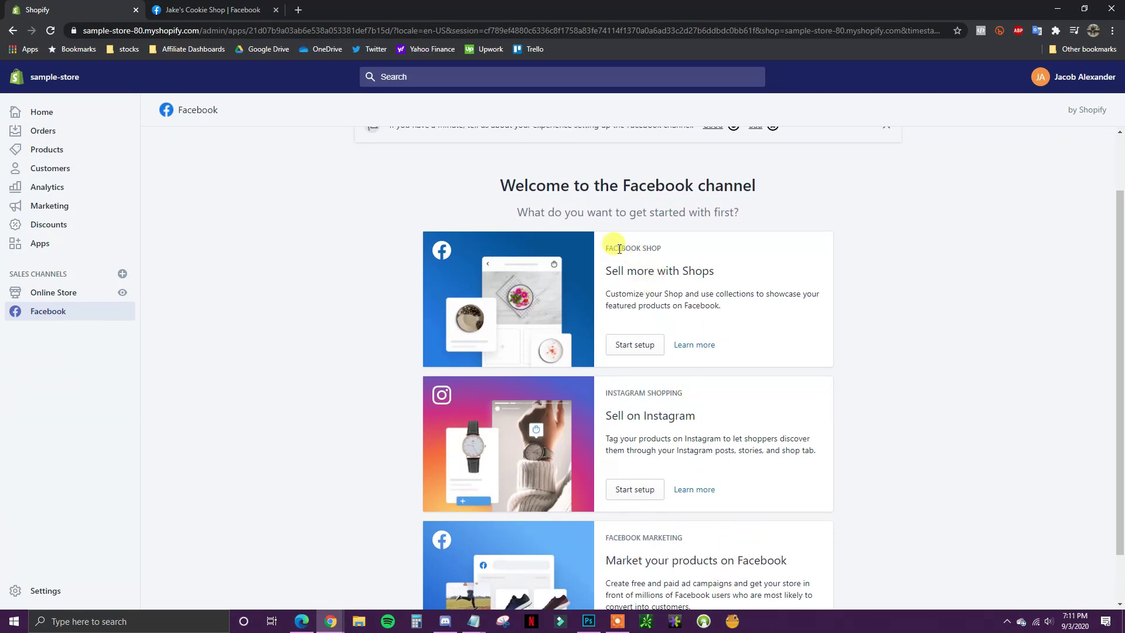
{"action": "left_click", "coordinate": [634, 346]}
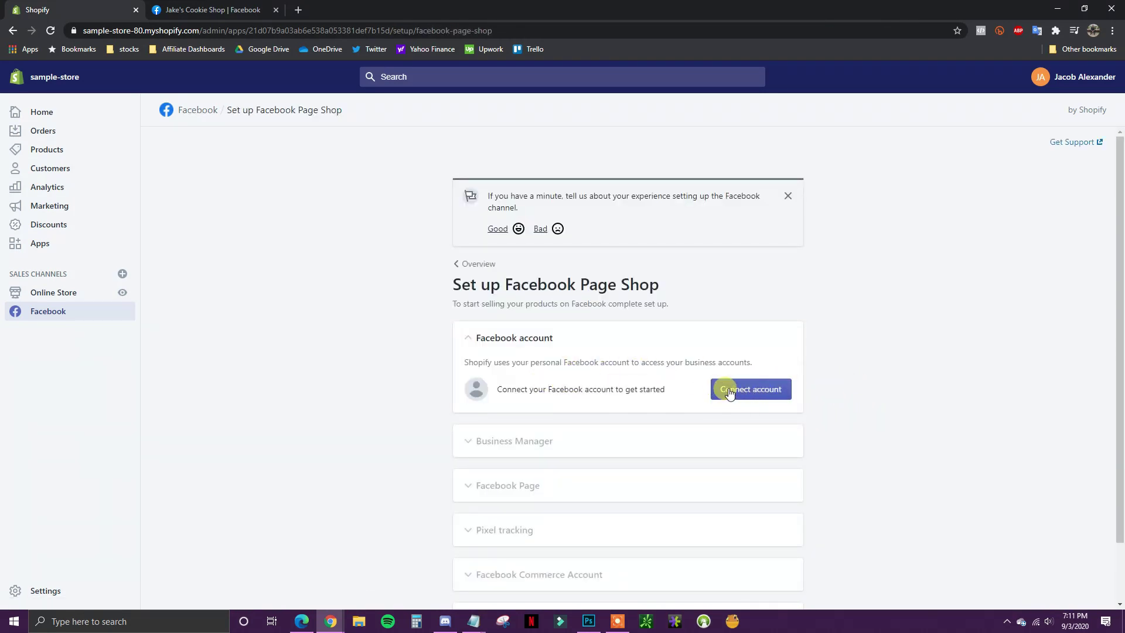
- Connect the Facebook account to the Page Shop setup, confirming with the account password
{"action": "left_click", "coordinate": [767, 397]}
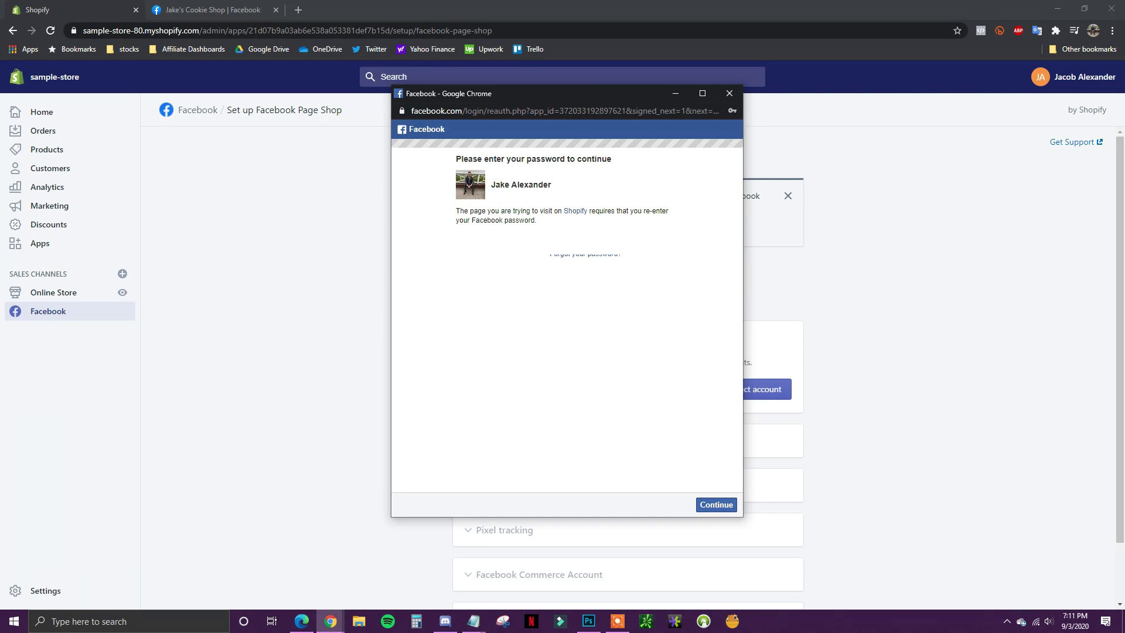
{"action": "left_click", "coordinate": [715, 505]}
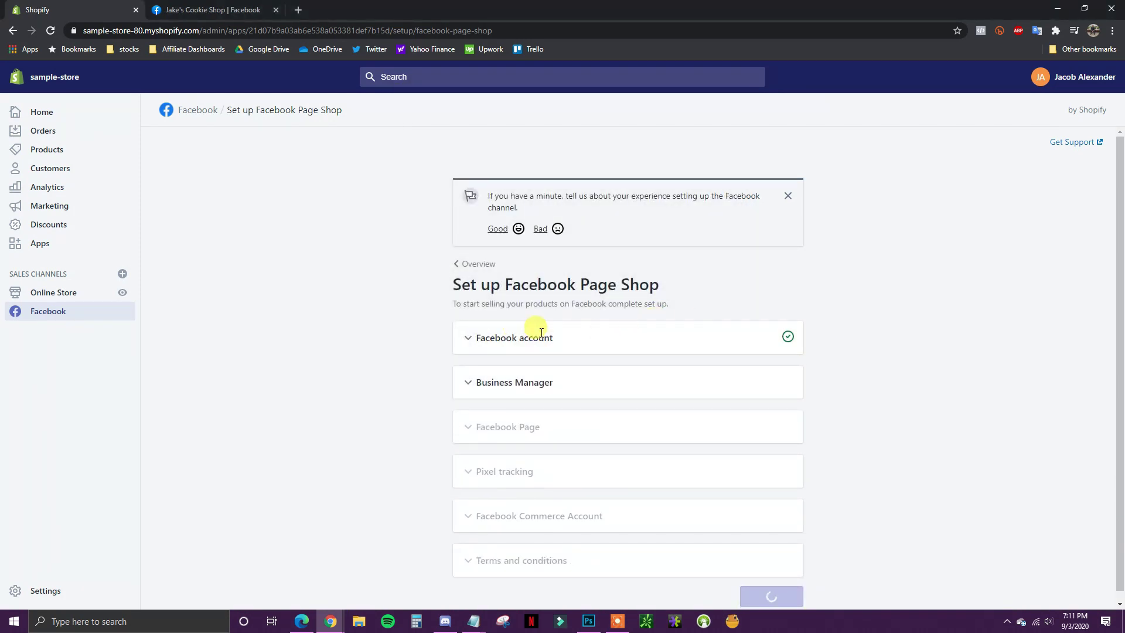
- Find the Business Manager used for the shop among those available and connect it to the Page Shop setup
{"action": "scroll", "coordinate": [624, 334], "scroll_direction": "down", "scroll_amount": 1}
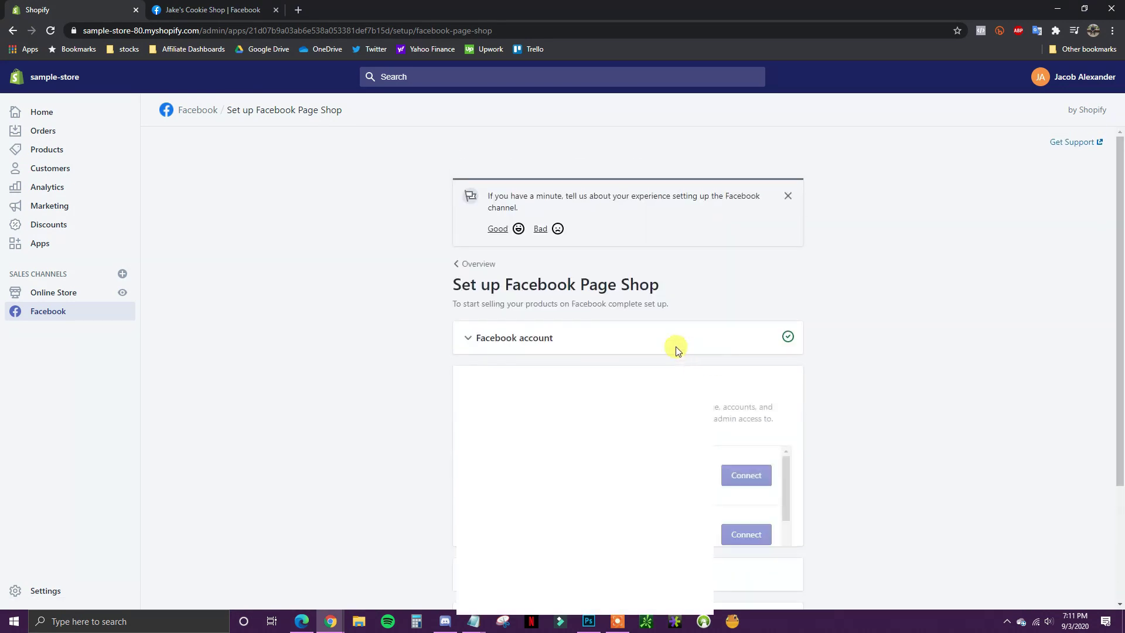
{"action": "scroll", "coordinate": [856, 377], "scroll_direction": "down", "scroll_amount": 1}
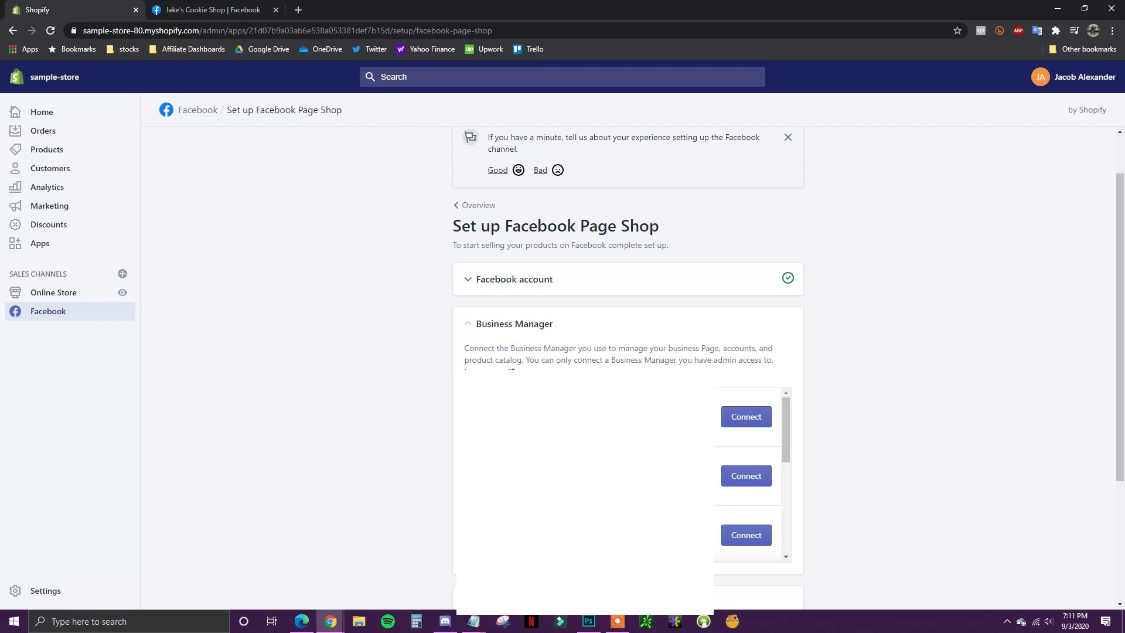
{"action": "scroll", "coordinate": [787, 428], "scroll_direction": "down", "scroll_amount": 1}
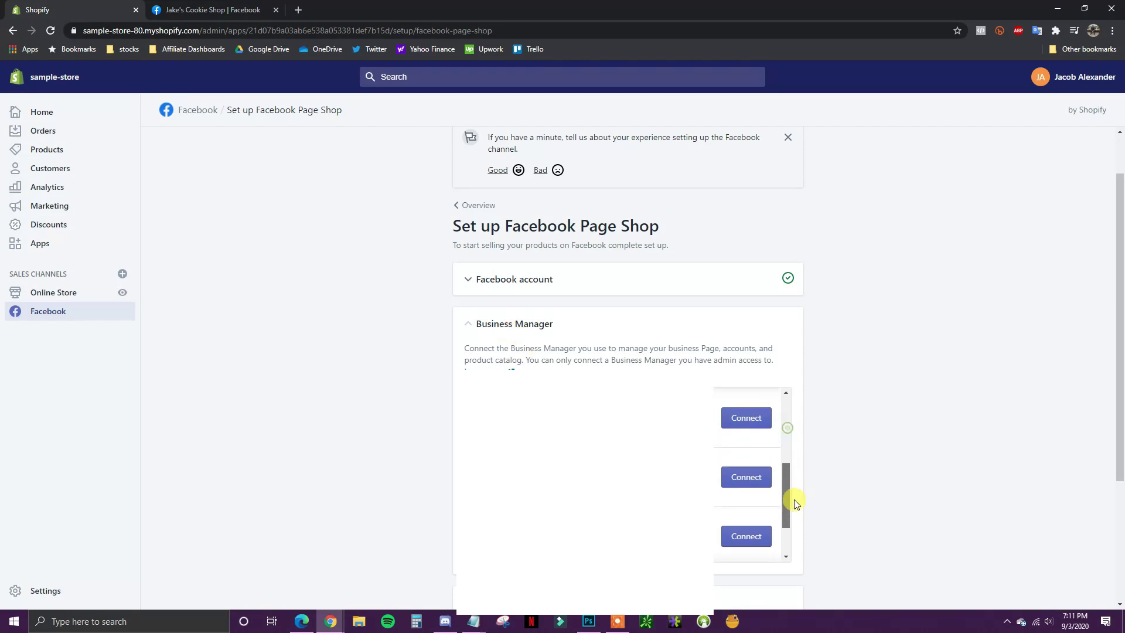
{"action": "scroll", "coordinate": [751, 474], "scroll_direction": "up", "scroll_amount": 1}
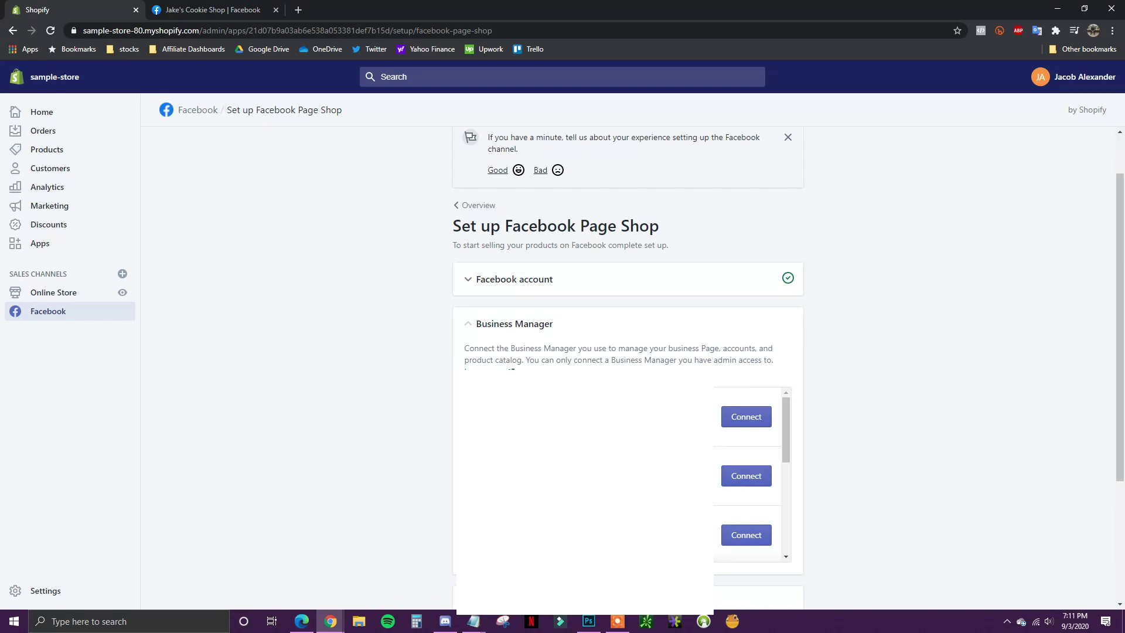
{"action": "scroll", "coordinate": [750, 475], "scroll_direction": "down", "scroll_amount": 1}
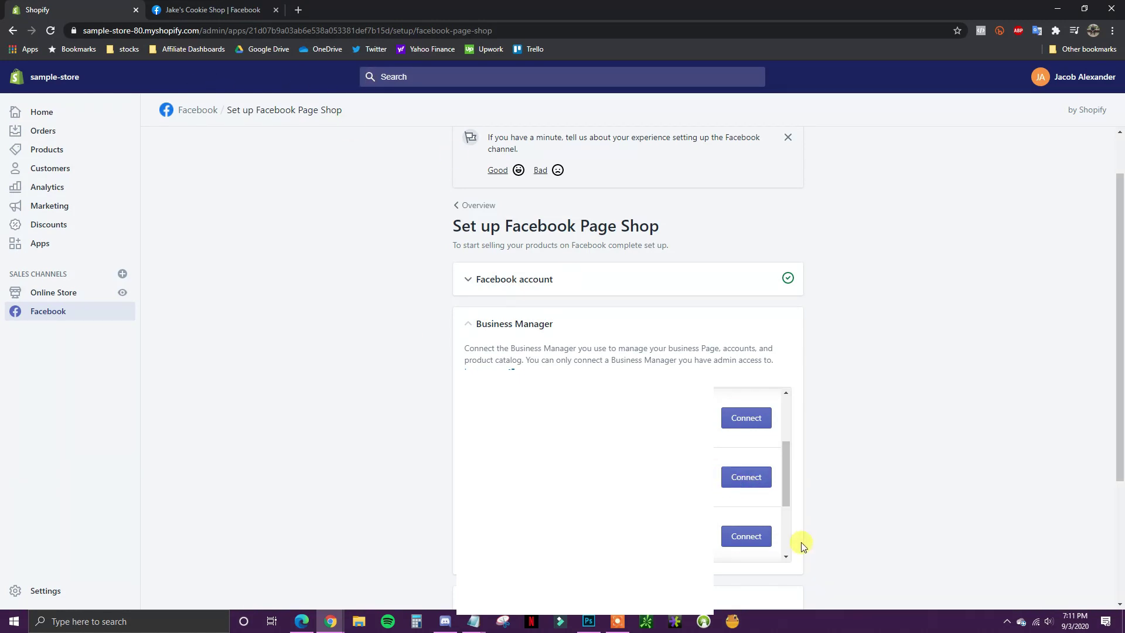
{"action": "left_click", "coordinate": [750, 472]}
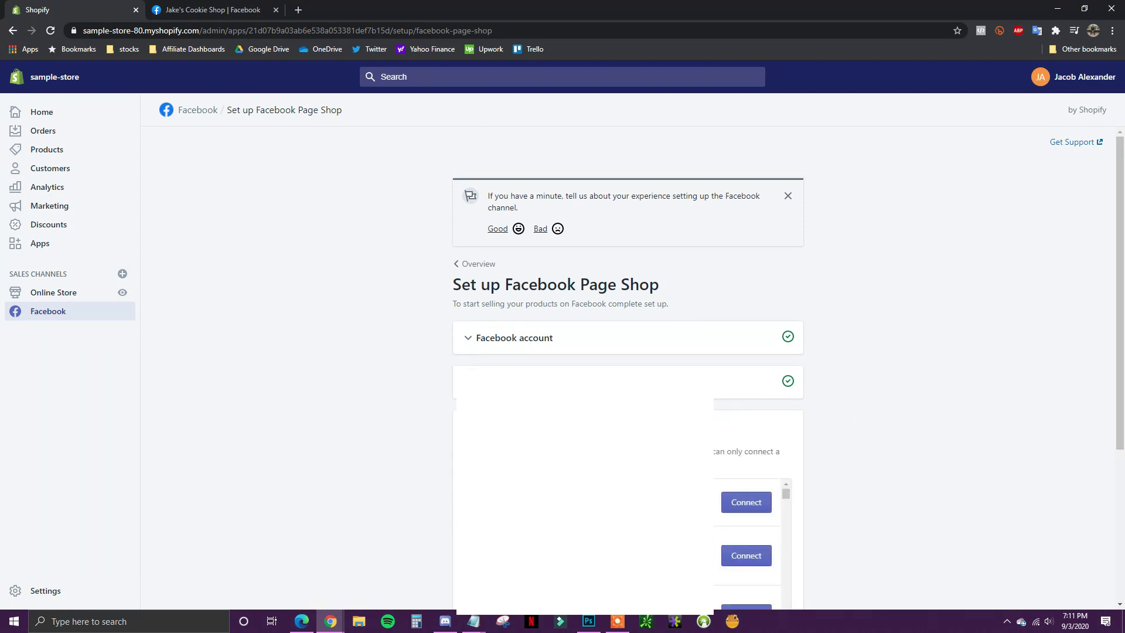
- Connect the first listed business Page in the Facebook Page section of the setup
{"action": "scroll", "coordinate": [844, 481], "scroll_direction": "down", "scroll_amount": 1}
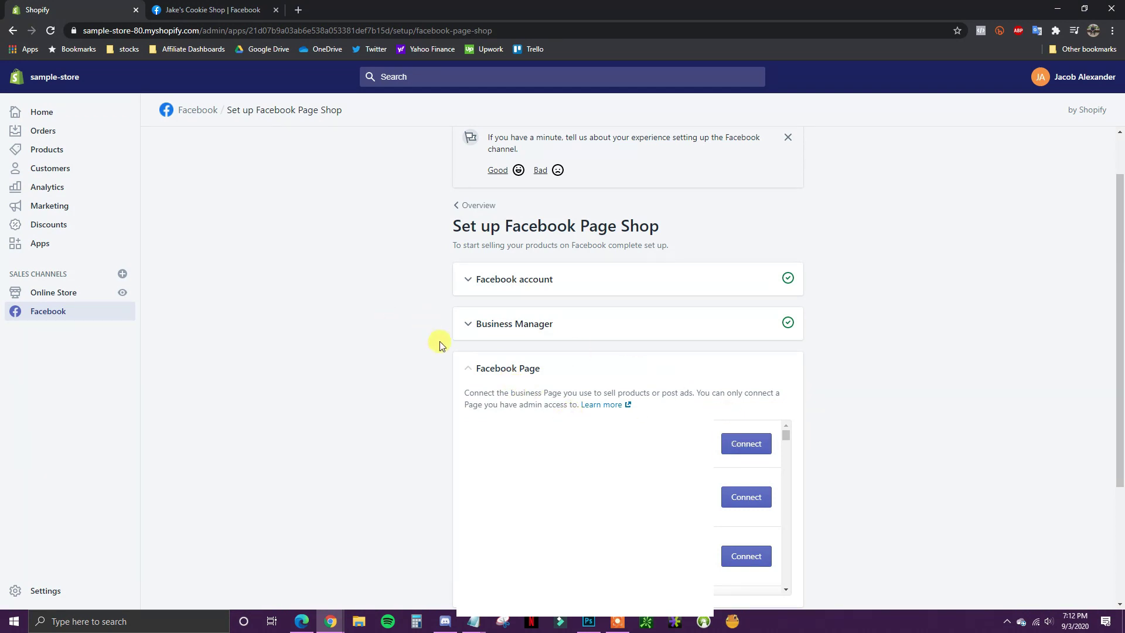
{"action": "left_click", "coordinate": [746, 447]}
{"action": "left_click", "coordinate": [749, 451]}
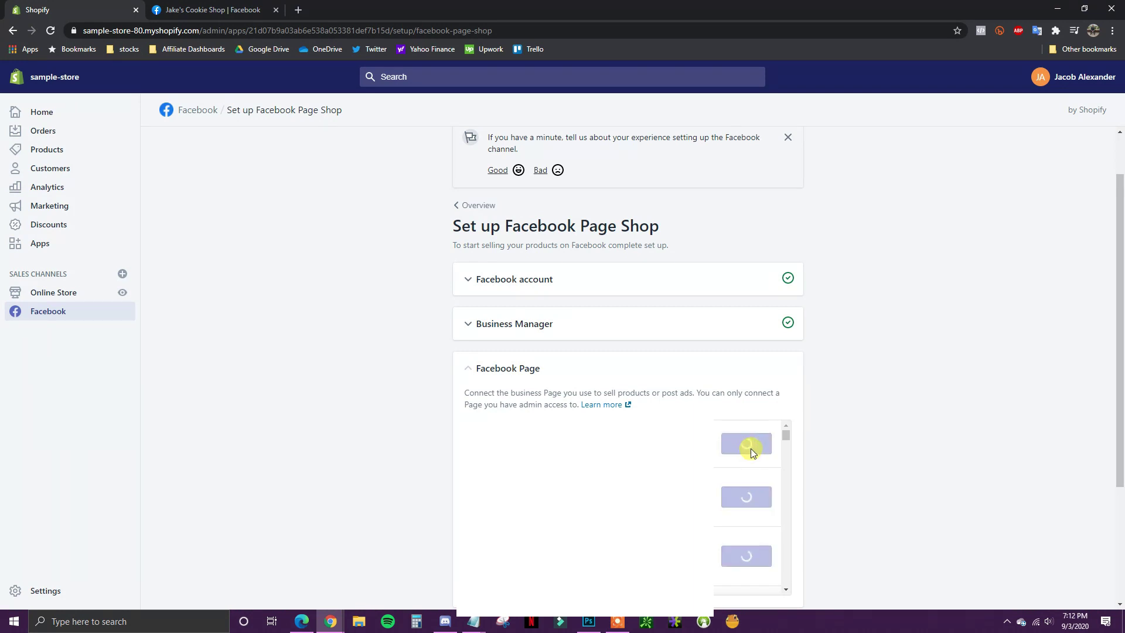
- Connect the second listed pixel in the Pixel tracking section of the setup
{"action": "scroll", "coordinate": [888, 435], "scroll_direction": "down", "scroll_amount": 2}
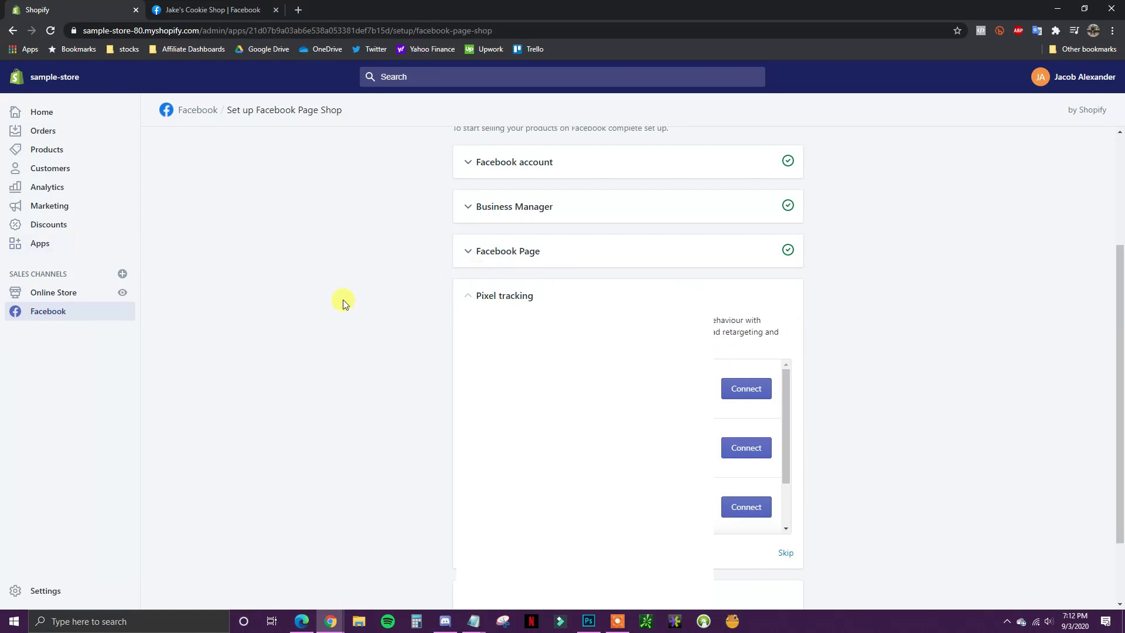
{"action": "scroll", "coordinate": [818, 370], "scroll_direction": "down", "scroll_amount": 1}
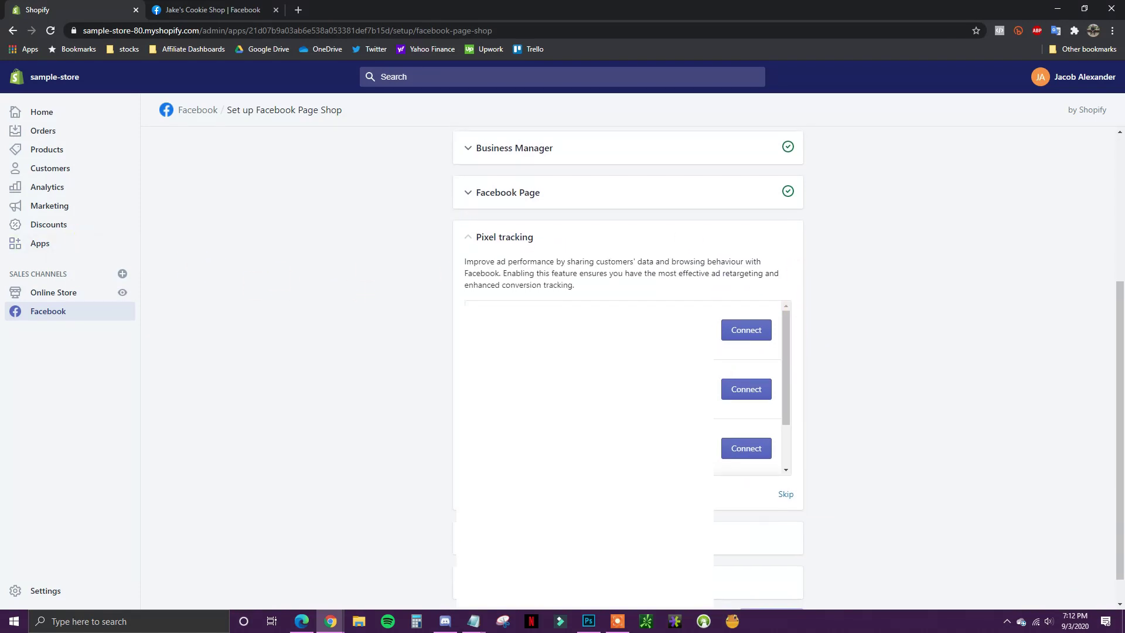
{"action": "left_click", "coordinate": [758, 390]}
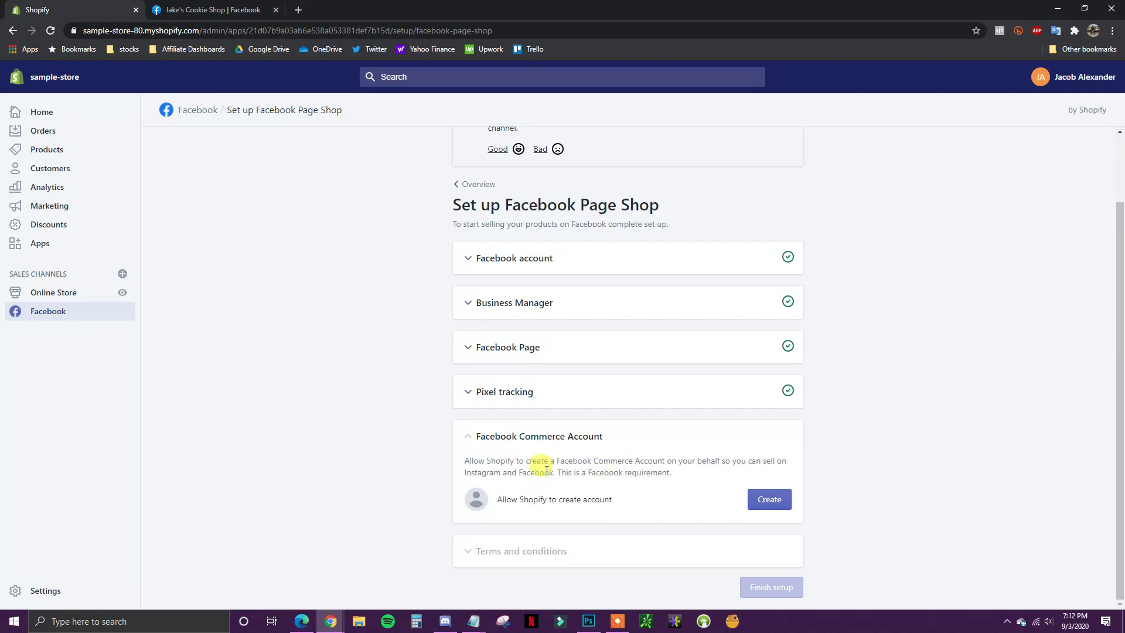
- Read the Facebook Commerce Account requirement and allow Shopify to create the account
{"action": "left_click_drag", "start_coordinate": [565, 473], "coordinate": [652, 469]}
{"action": "left_click", "coordinate": [671, 470]}
{"action": "left_click", "coordinate": [764, 503]}
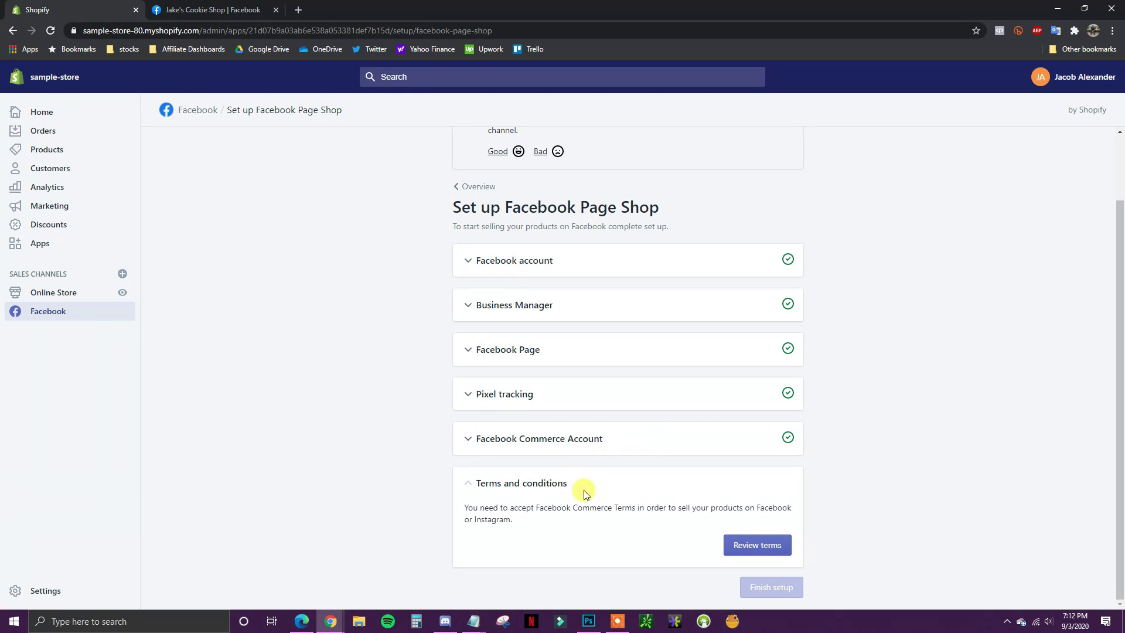
- Read through and accept the Commerce Product Merchant Agreement under Terms and conditions, finish the Page Shop setup and dismiss the completion notice
{"action": "left_click", "coordinate": [774, 545]}
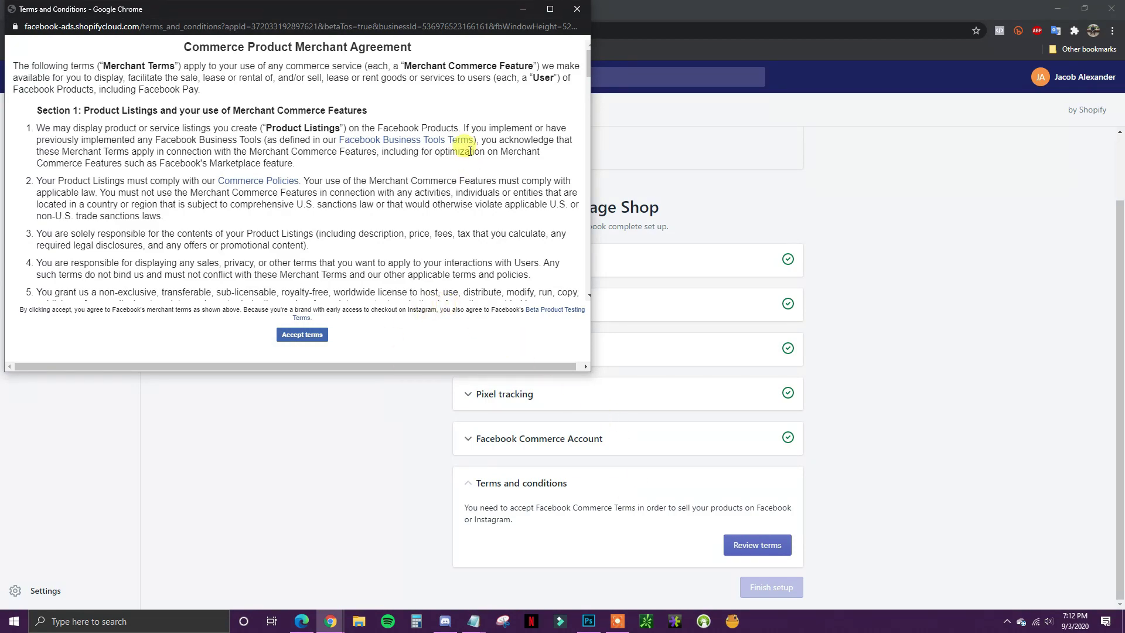
{"action": "scroll", "coordinate": [464, 213], "scroll_direction": "down", "scroll_amount": 2}
{"action": "left_click_drag", "start_coordinate": [590, 74], "coordinate": [599, 304]}
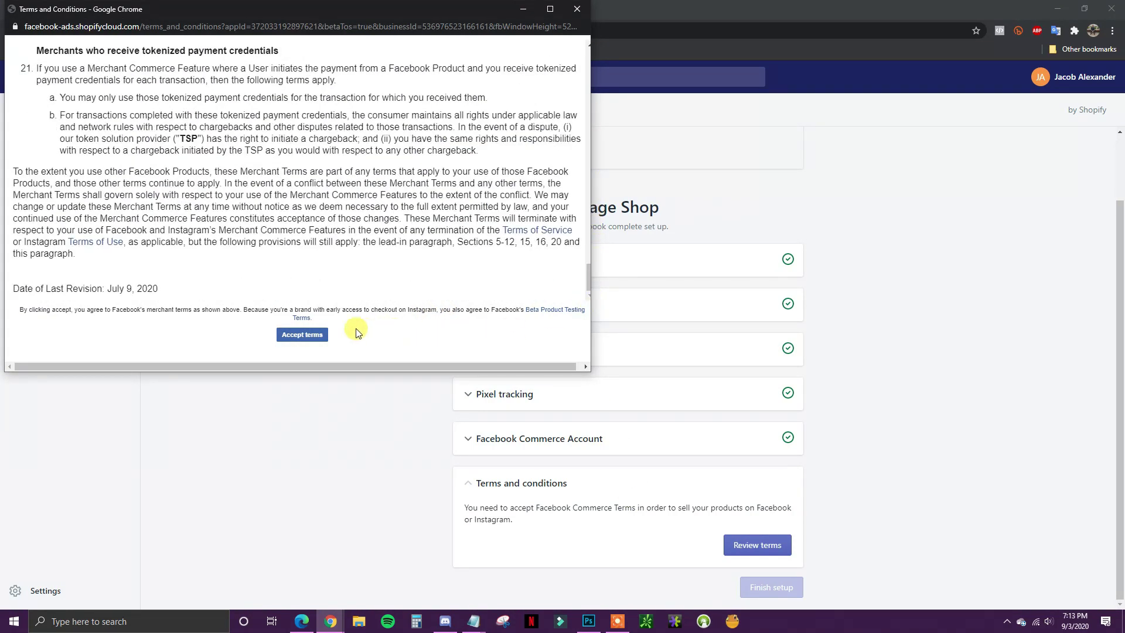
{"action": "left_click", "coordinate": [302, 335]}
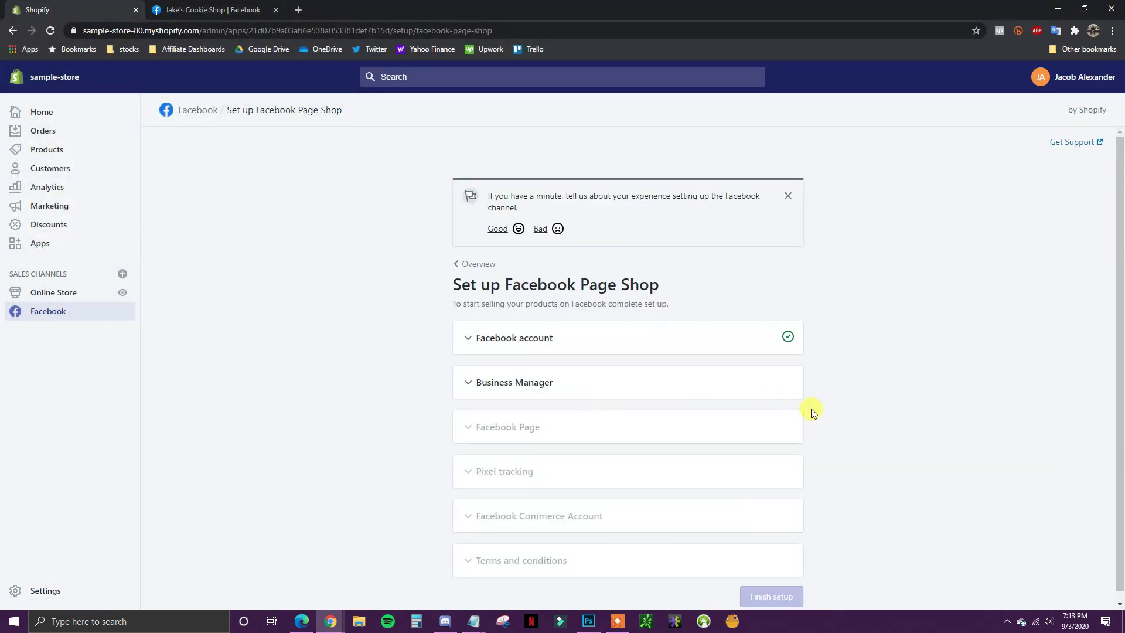
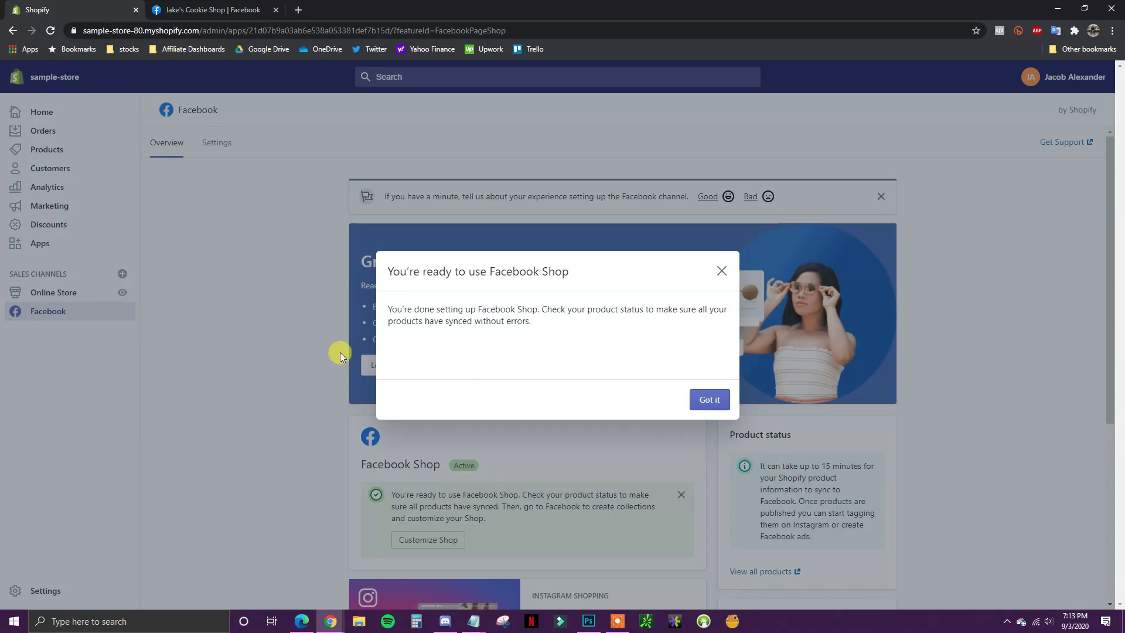
{"action": "left_click", "coordinate": [709, 401]}
- Look over the Facebook channel overview, covering the Facebook Shop, Product status, Instagram shopping and Facebook marketing sections
{"action": "scroll", "coordinate": [874, 506], "scroll_direction": "down", "scroll_amount": 1}
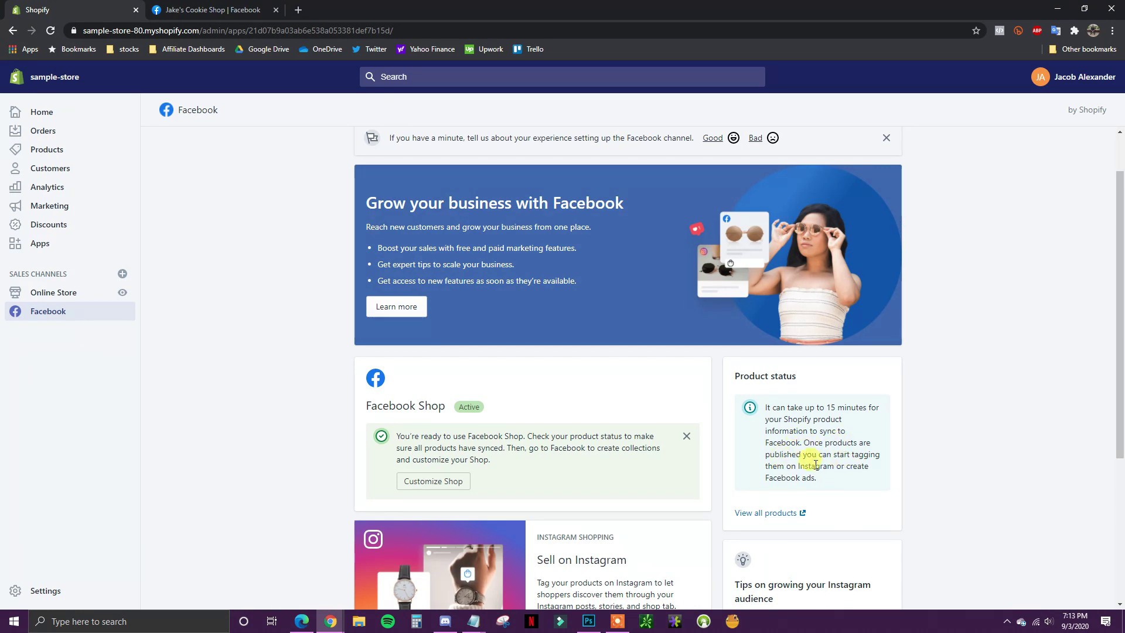
{"action": "scroll", "coordinate": [861, 490], "scroll_direction": "down", "scroll_amount": 1}
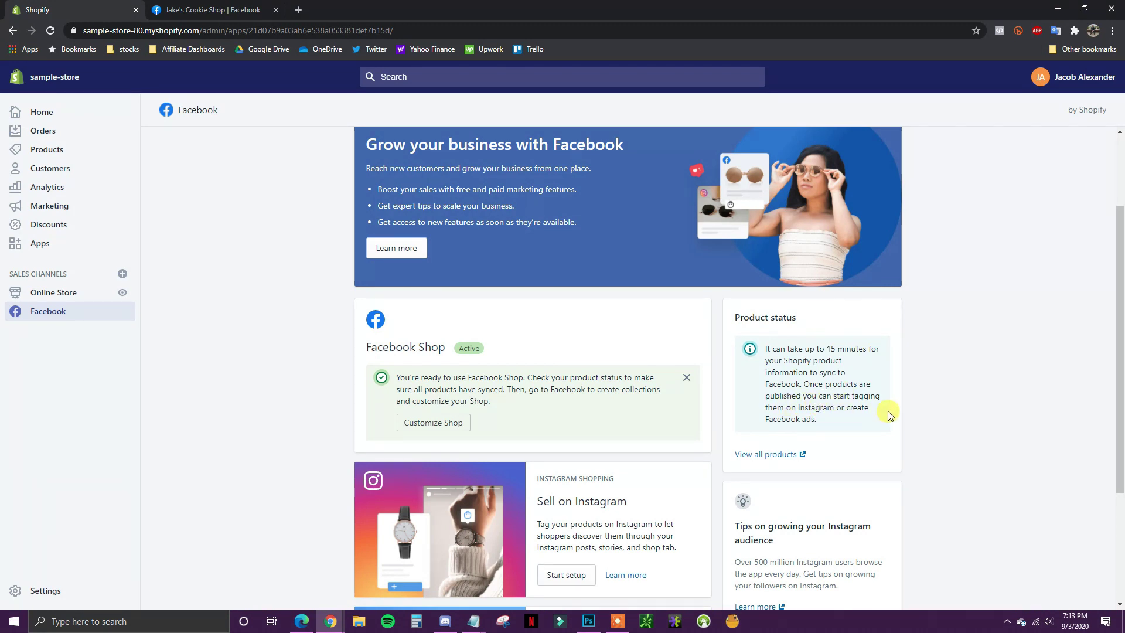
{"action": "scroll", "coordinate": [885, 410], "scroll_direction": "up", "scroll_amount": 2}
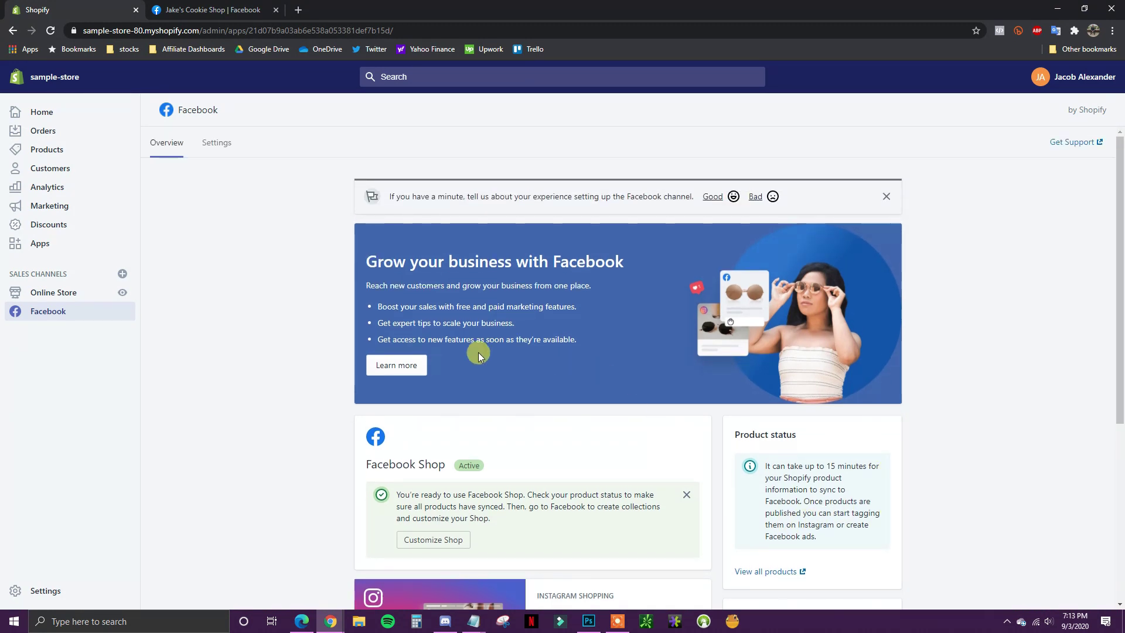
{"action": "scroll", "coordinate": [473, 359], "scroll_direction": "down", "scroll_amount": 1}
{"action": "scroll", "coordinate": [473, 358], "scroll_direction": "down", "scroll_amount": 4}
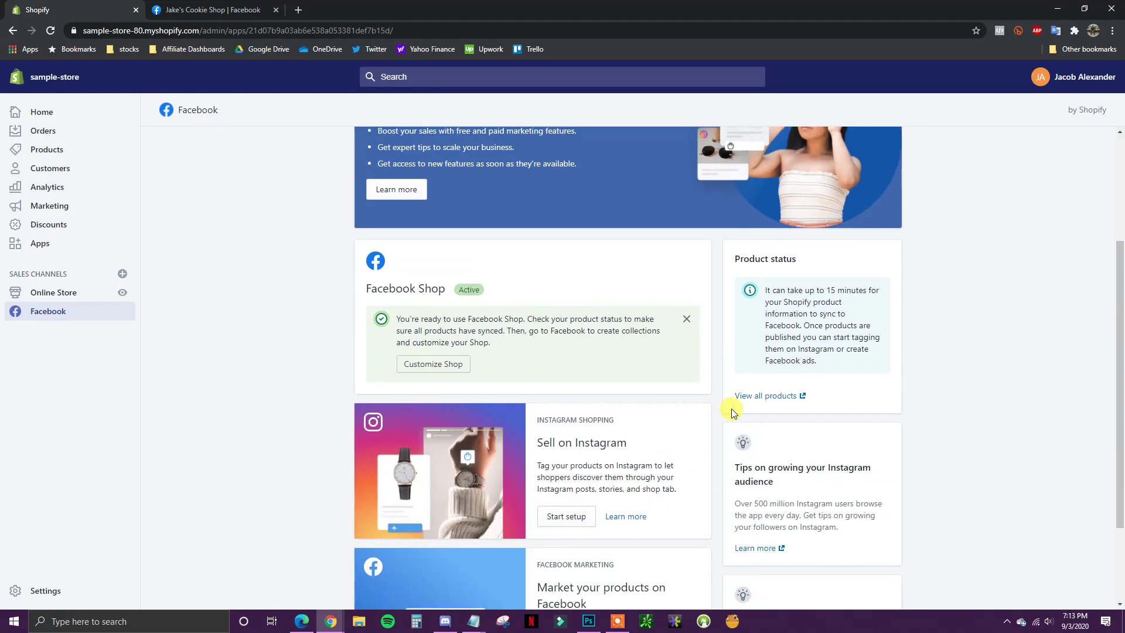
{"action": "scroll", "coordinate": [1001, 438], "scroll_direction": "up", "scroll_amount": 5}
{"action": "scroll", "coordinate": [984, 422], "scroll_direction": "up", "scroll_amount": 1}
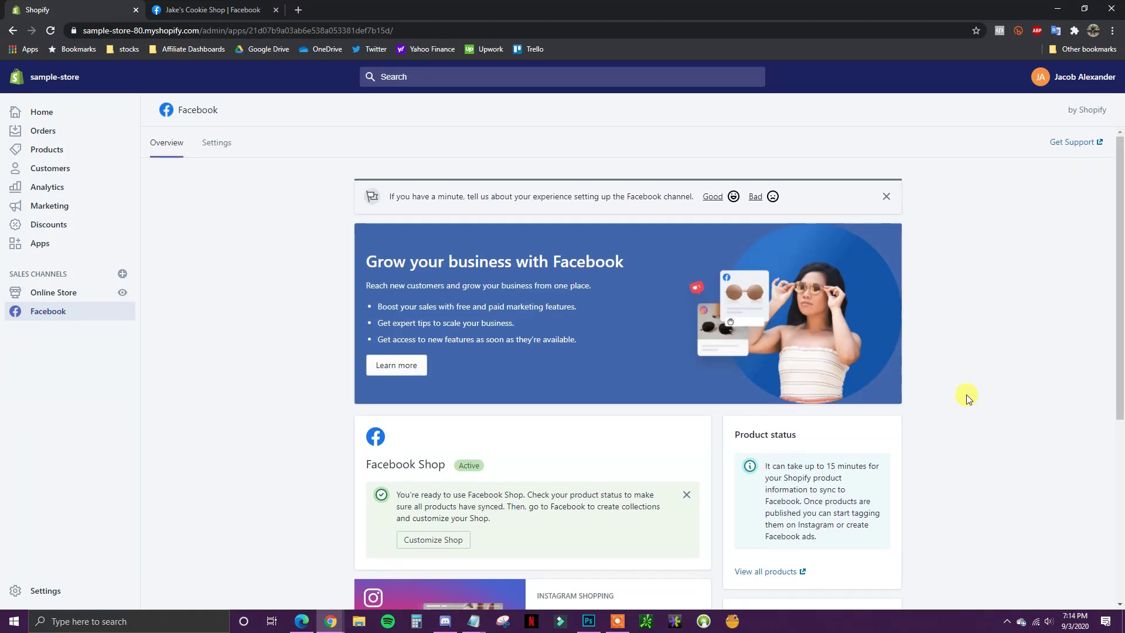
- View all products from the Product status section, check their Available on Facebook settings in the bulk editor, and return to the channel overview
{"action": "scroll", "coordinate": [938, 403], "scroll_direction": "down", "scroll_amount": 1}
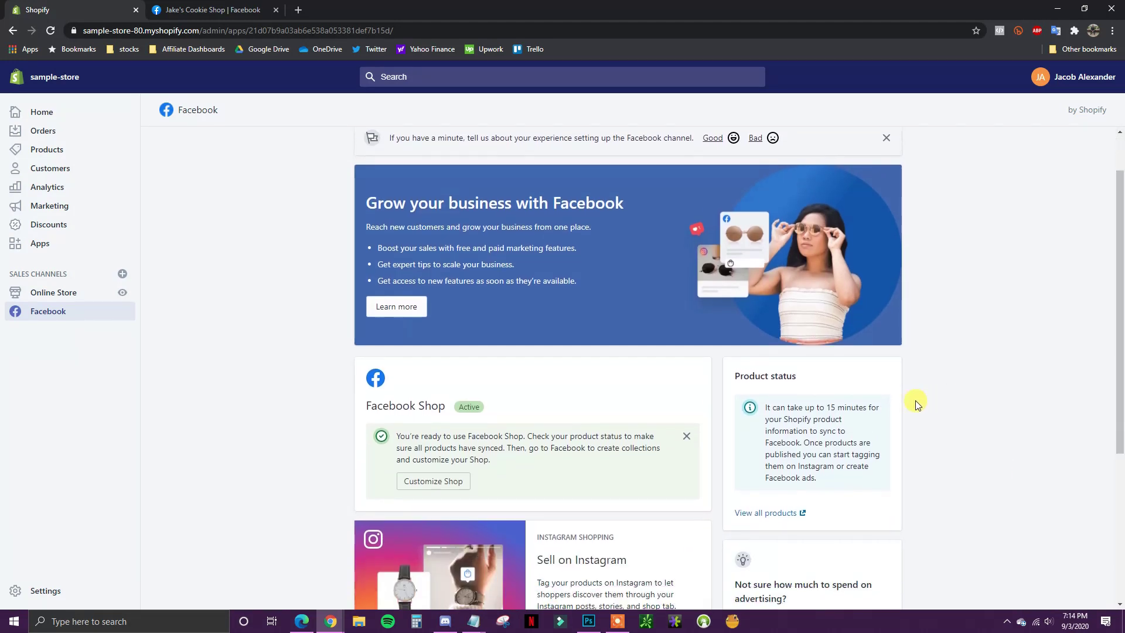
{"action": "left_click", "coordinate": [770, 515]}
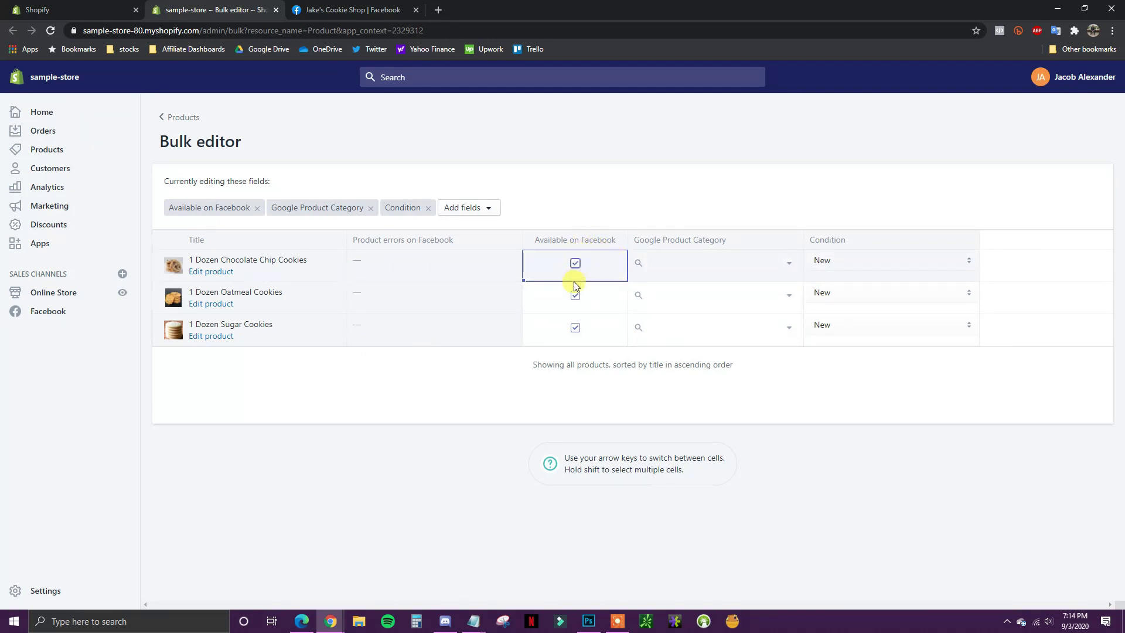
{"action": "left_click", "coordinate": [576, 262]}
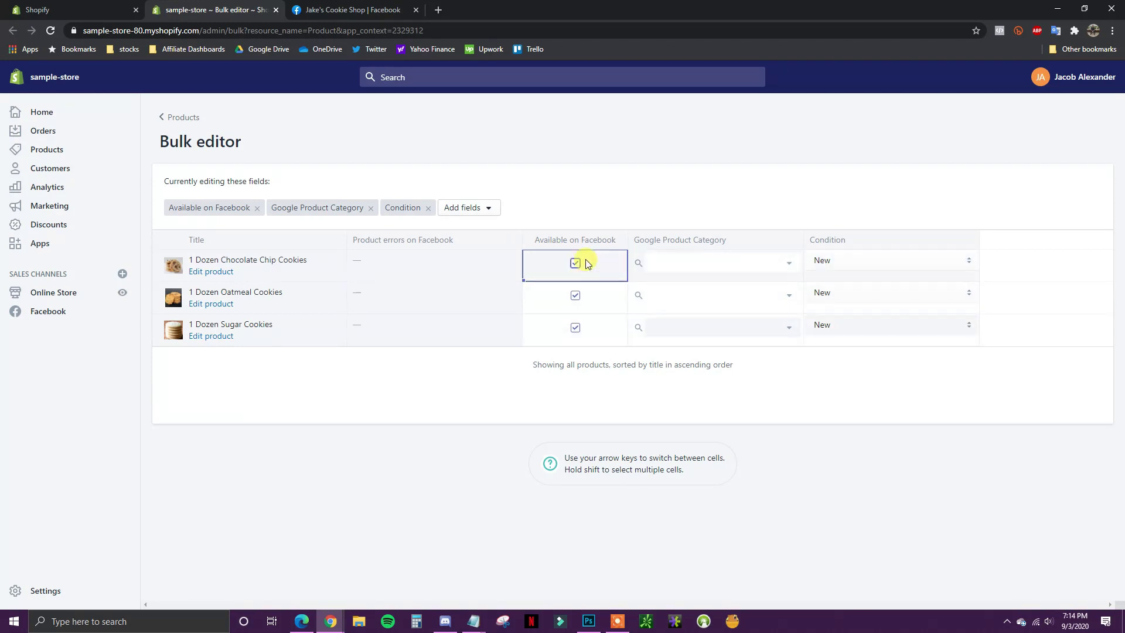
{"action": "left_click", "coordinate": [276, 10]}
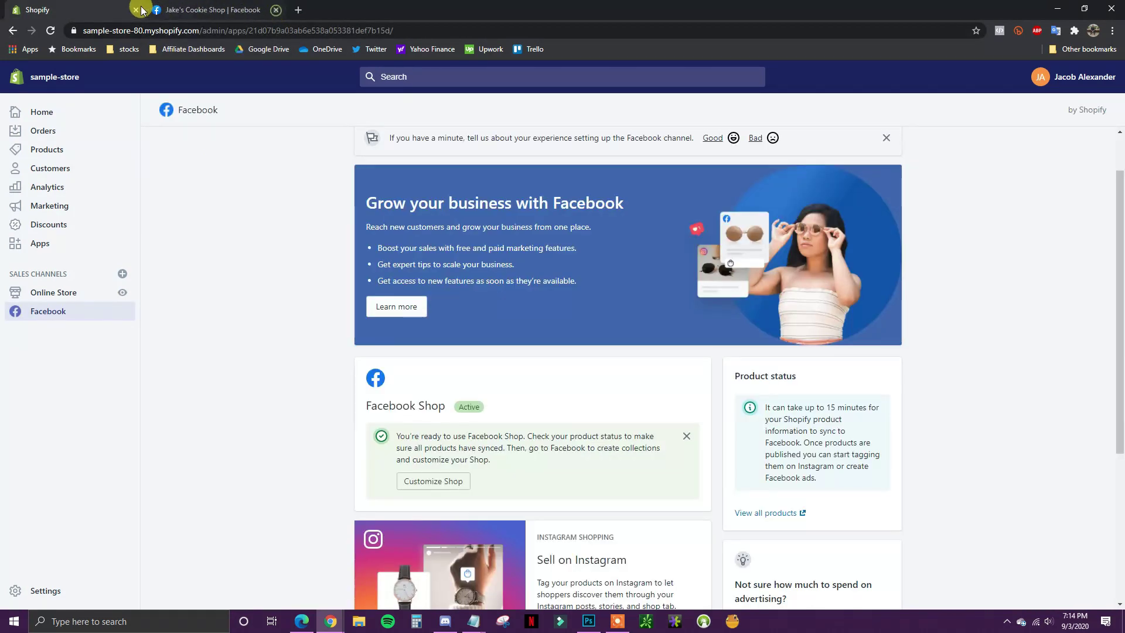
{"action": "scroll", "coordinate": [974, 413], "scroll_direction": "down", "scroll_amount": 1}
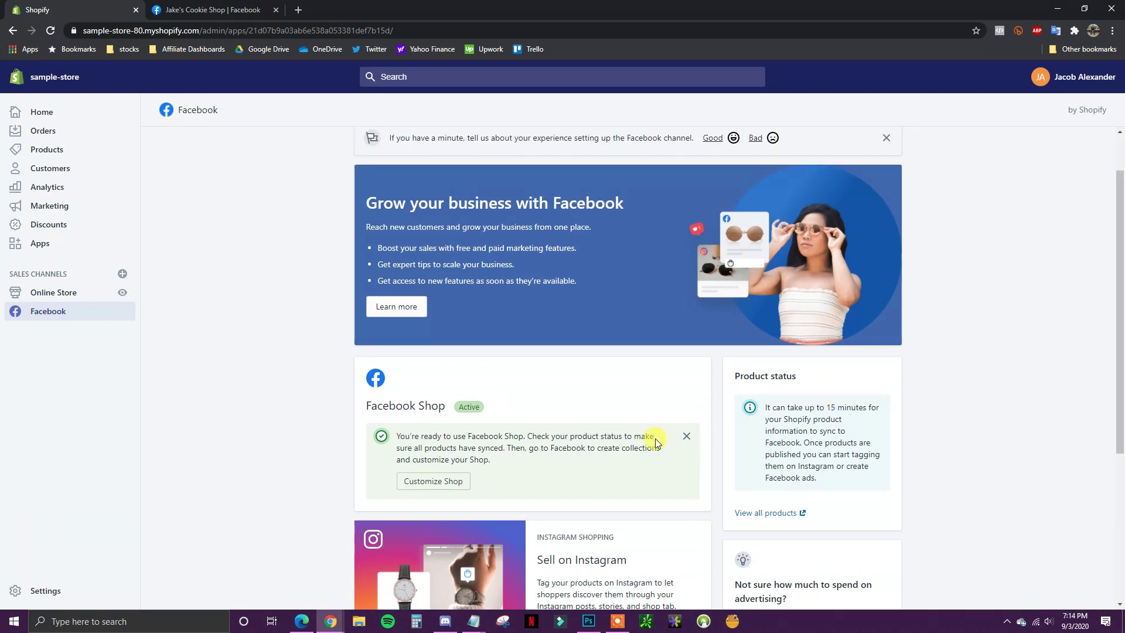
{"action": "scroll", "coordinate": [656, 443], "scroll_direction": "down", "scroll_amount": 1}
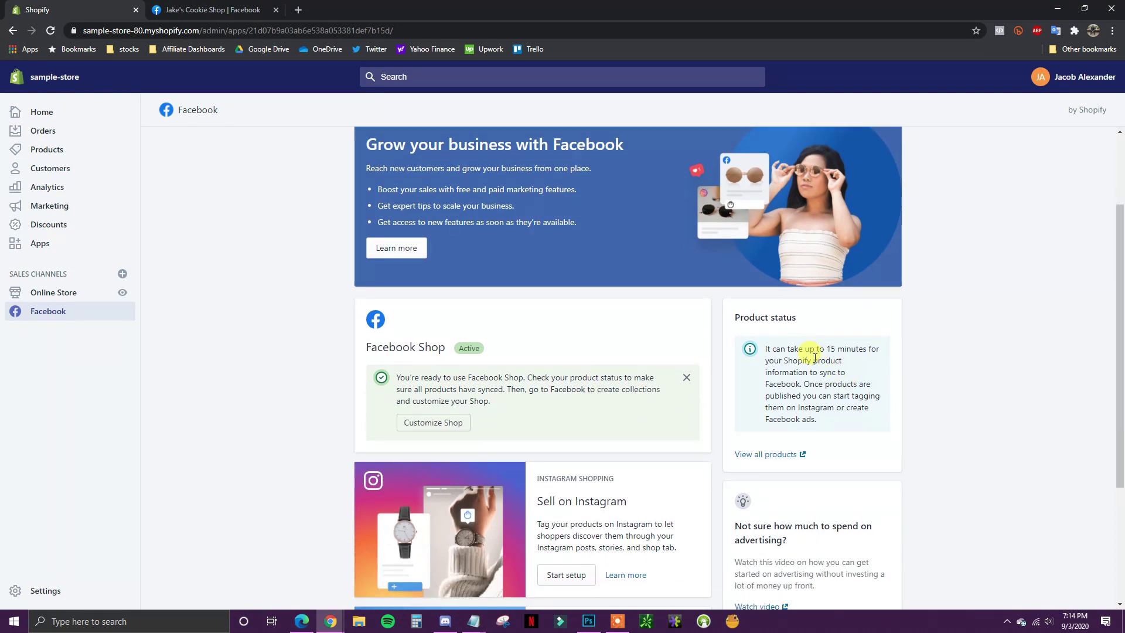
{"action": "scroll", "coordinate": [799, 394], "scroll_direction": "up", "scroll_amount": 1}
{"action": "scroll", "coordinate": [814, 411], "scroll_direction": "up", "scroll_amount": 1}
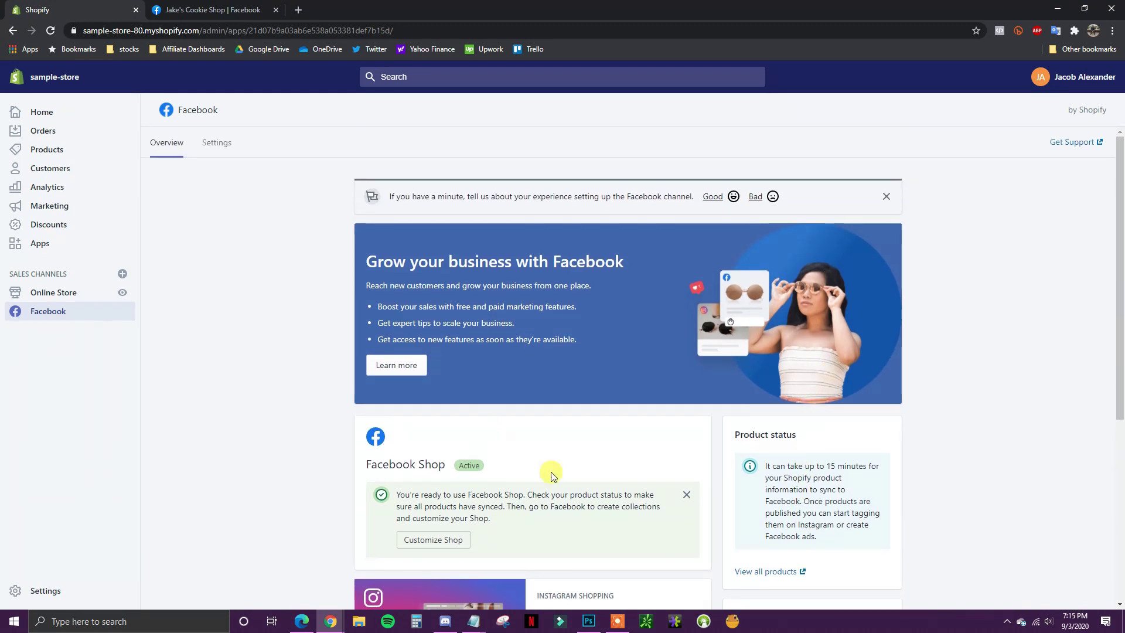